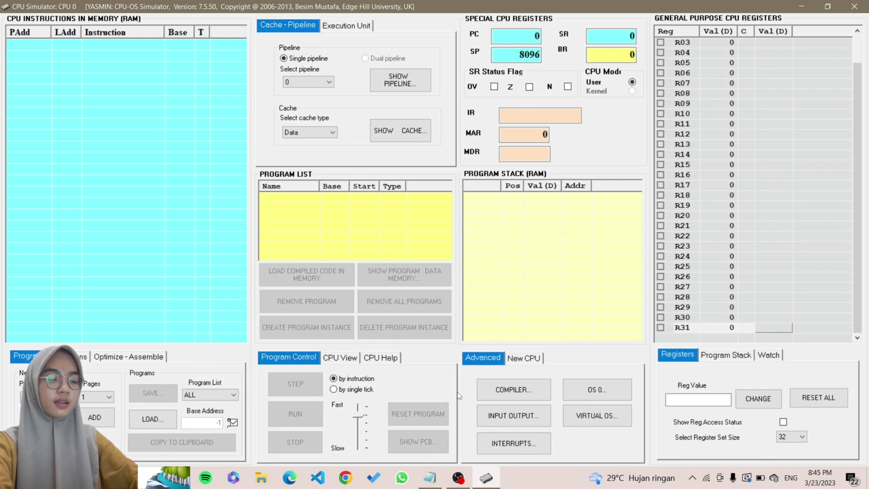
Step: Write the source program FCFS in the compiler, setting i = 0 and looping n from 0 to 10 with i = i + n
{"action": "left_click", "coordinate": [495, 388]}
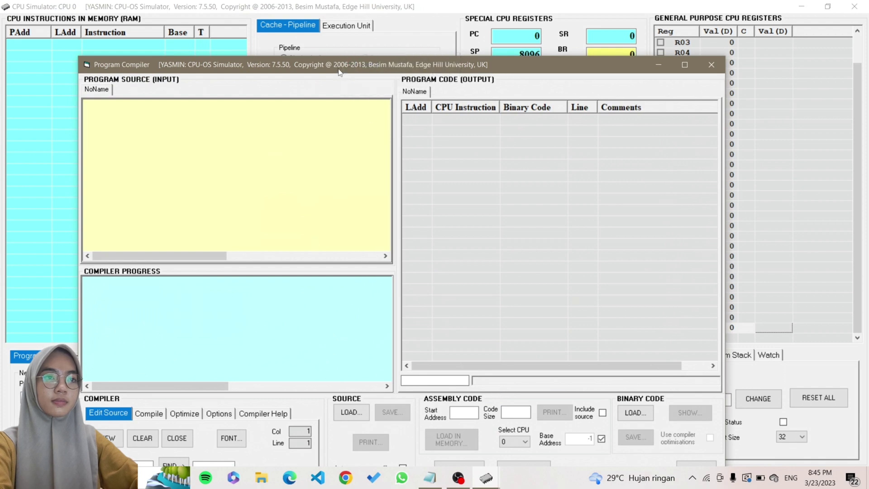
{"action": "left_click_drag", "start_coordinate": [339, 71], "coordinate": [336, 45]}
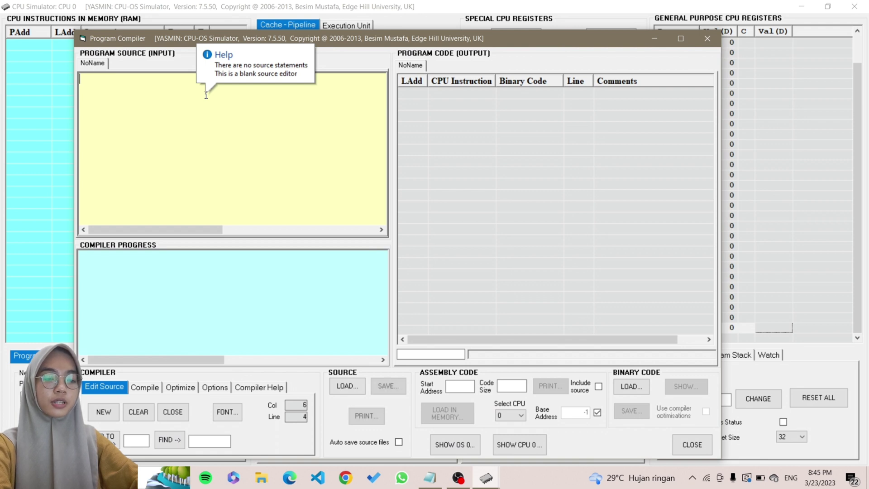
{"action": "type", "text": "Program FCFS i = 0      for n = 0 to 10      i = i + n next end"}
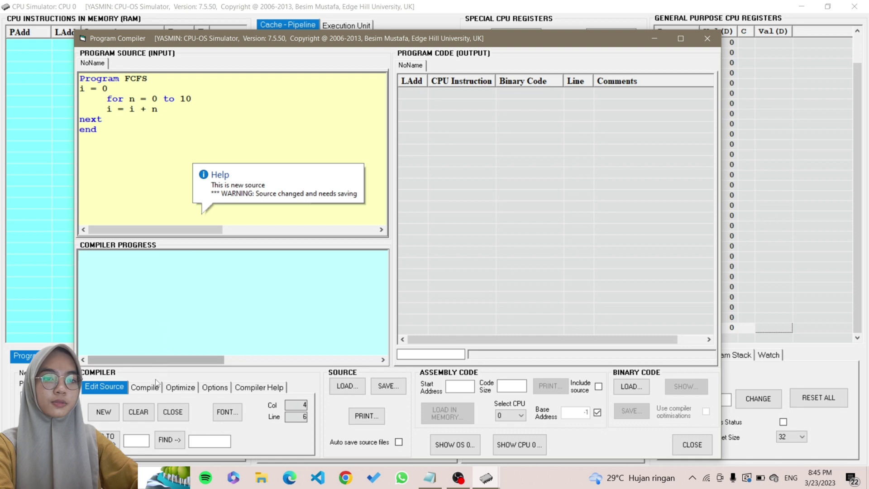
Step: Compile the FCFS source and load the generated code into CPU memory
{"action": "left_click", "coordinate": [144, 388]}
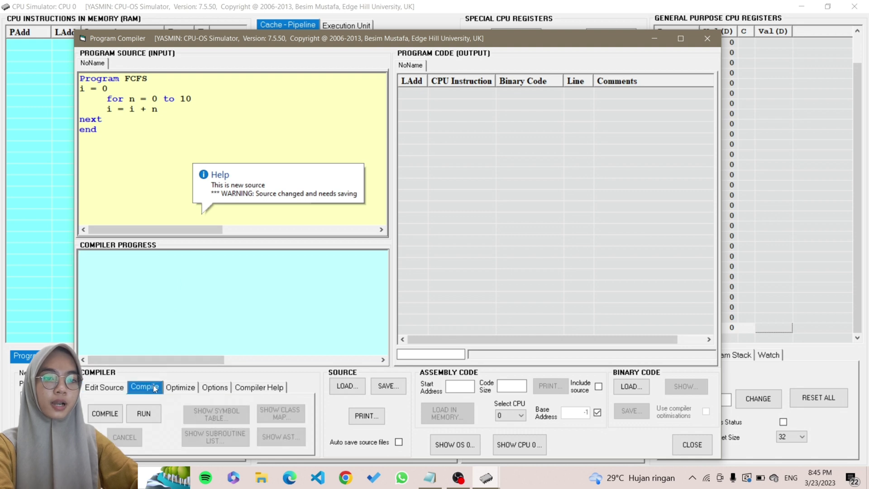
{"action": "left_click", "coordinate": [104, 414]}
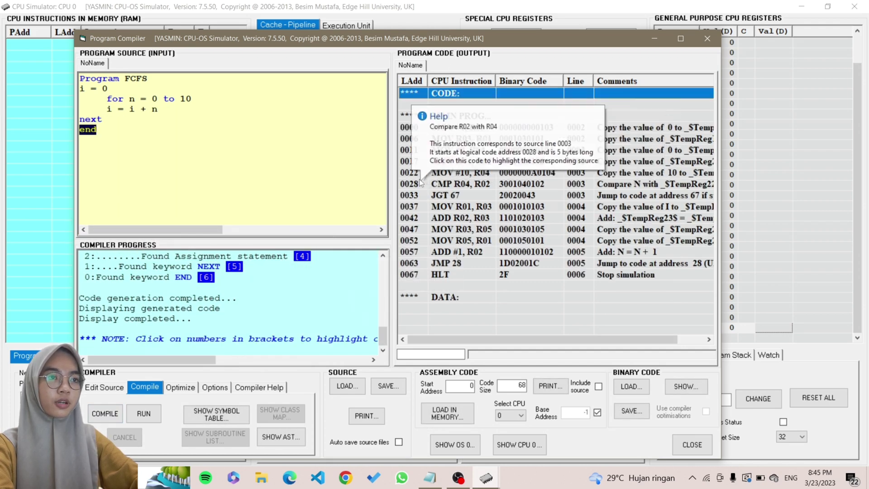
{"action": "mouse_move", "coordinate": [538, 203]}
{"action": "mouse_move", "coordinate": [493, 311]}
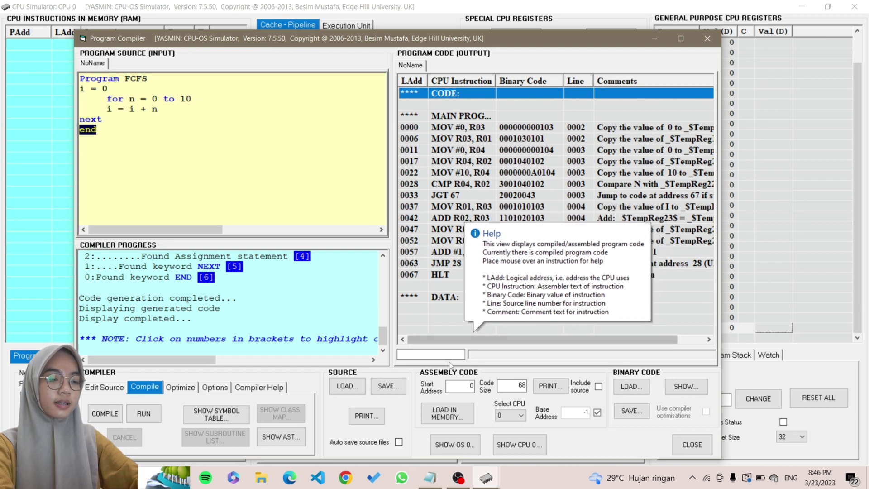
{"action": "left_click", "coordinate": [454, 417]}
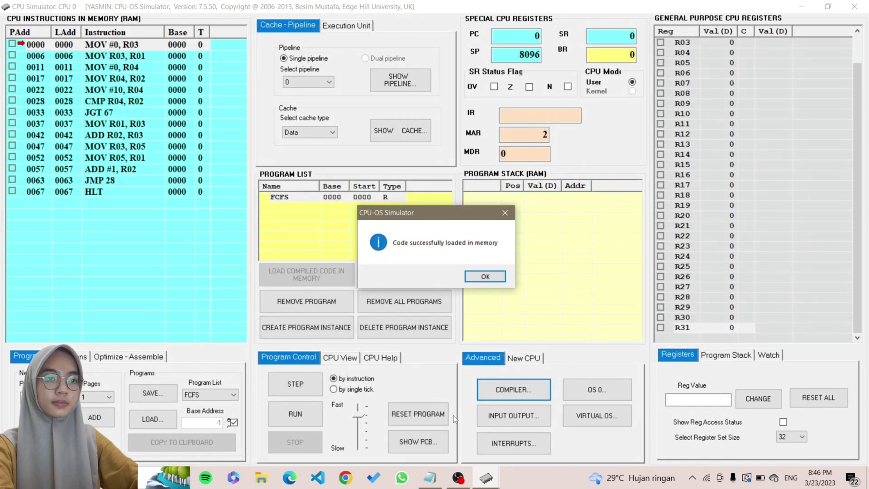
{"action": "left_click", "coordinate": [477, 276]}
Step: Select the FCFS program in the program list and raise its execution speed close to Fast
{"action": "left_click", "coordinate": [357, 196]}
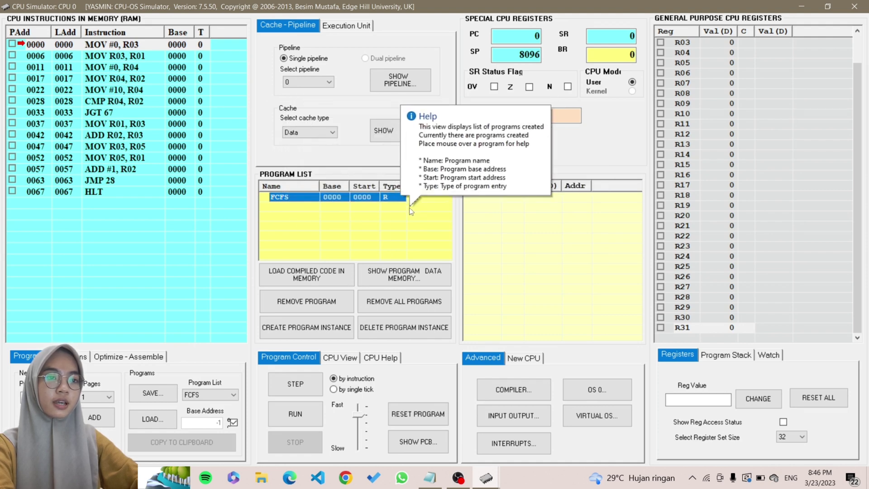
{"action": "left_click_drag", "start_coordinate": [362, 415], "coordinate": [362, 407]}
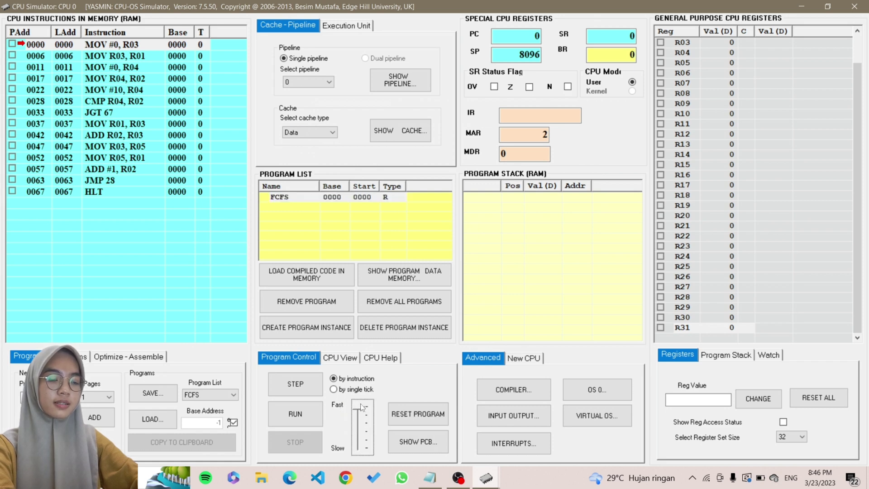
Step: Create five processes, P1 to P5, from the FCFS program in the OS simulator with First-Come, First-Served scheduling
{"action": "left_click", "coordinate": [585, 393]}
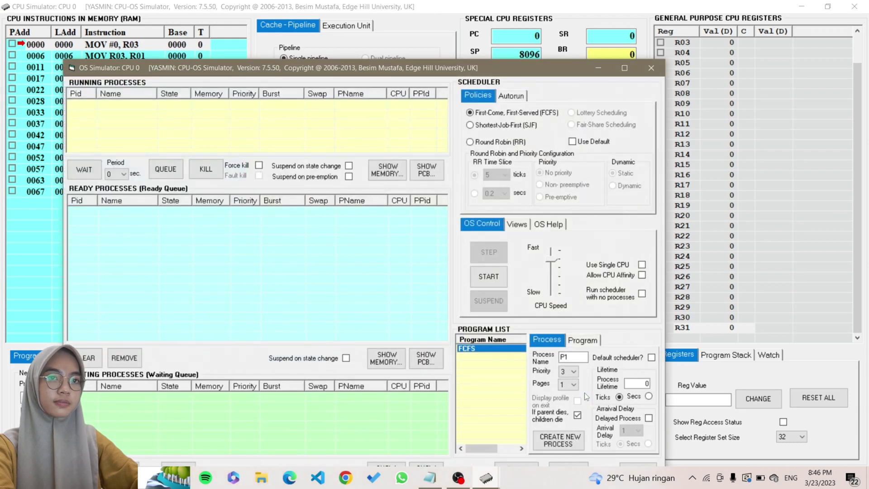
{"action": "left_click_drag", "start_coordinate": [264, 77], "coordinate": [294, 42]}
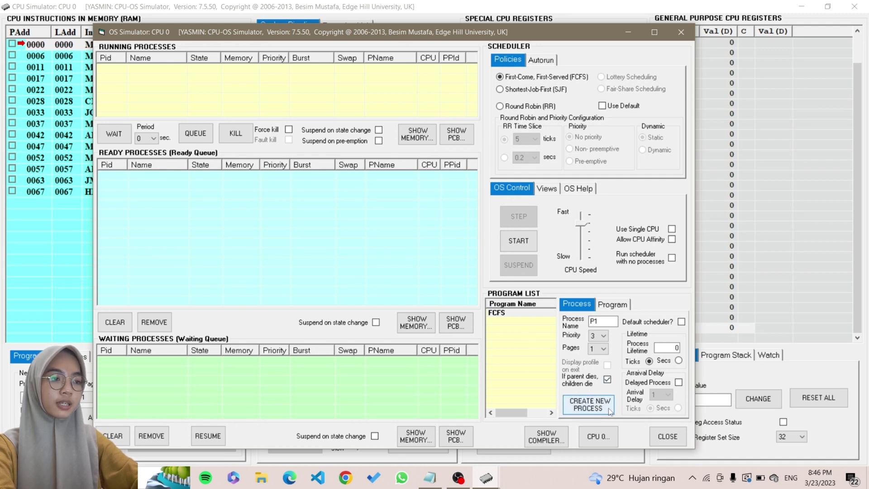
{"action": "left_click", "coordinate": [588, 404]}
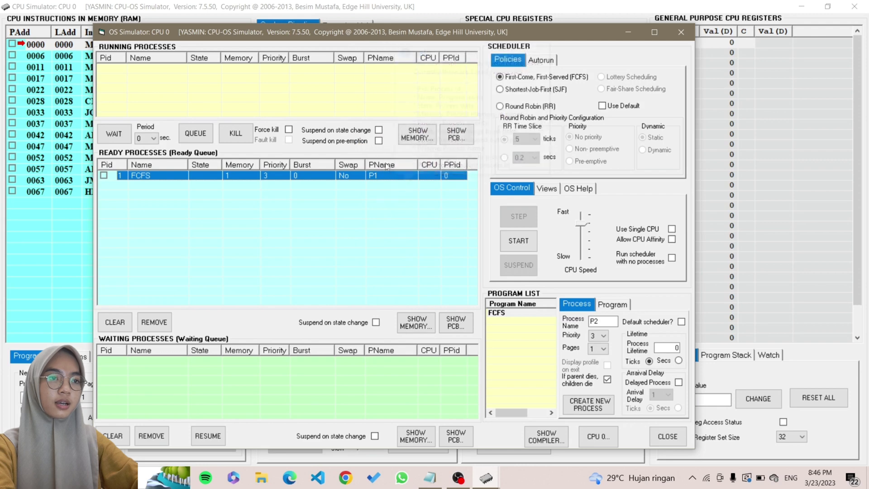
{"action": "left_click", "coordinate": [596, 406]}
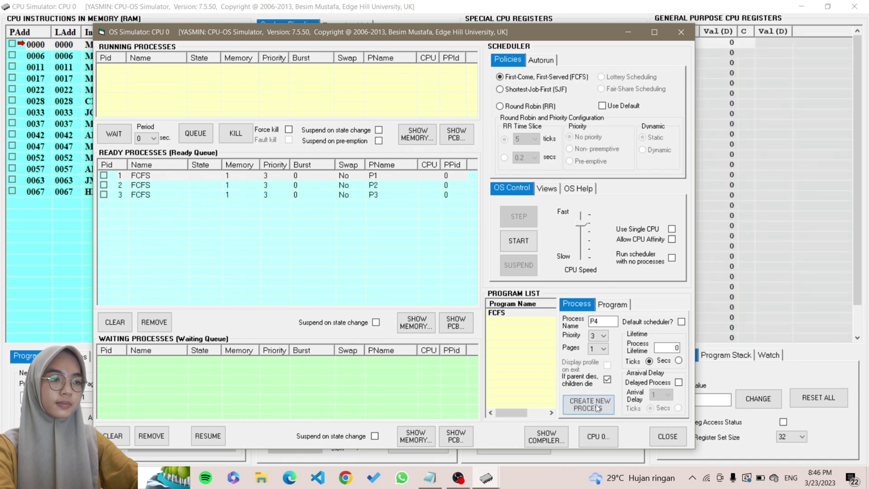
{"action": "left_click", "coordinate": [596, 404]}
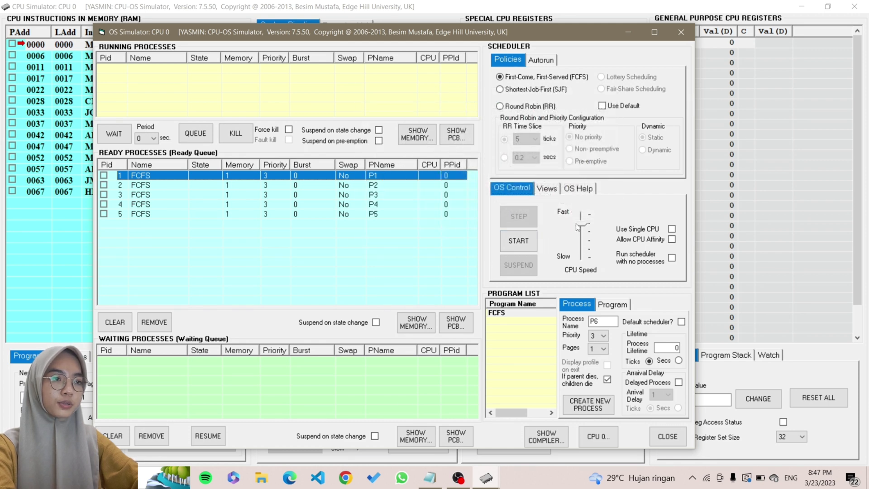
Step: Start the scheduler with the CPU speed near Fast and check the instruction execution in the CPU window
{"action": "left_click_drag", "start_coordinate": [584, 226], "coordinate": [588, 214]}
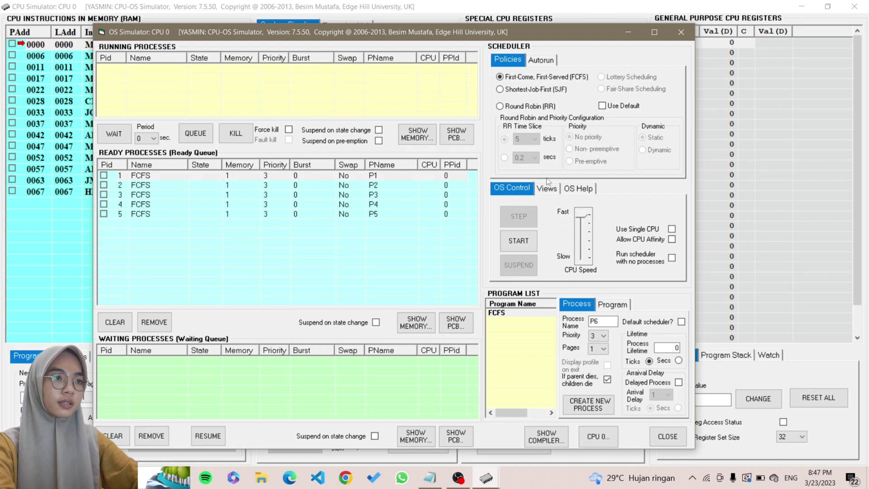
{"action": "left_click", "coordinate": [519, 241]}
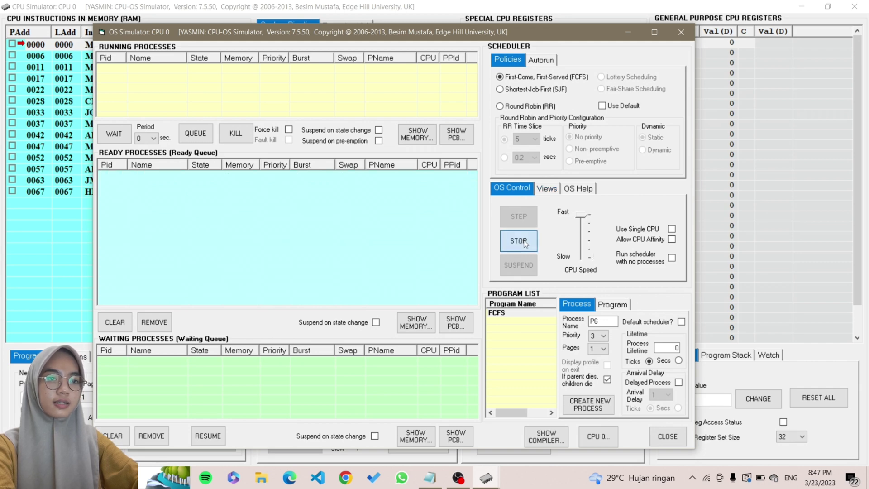
{"action": "left_click", "coordinate": [623, 30]}
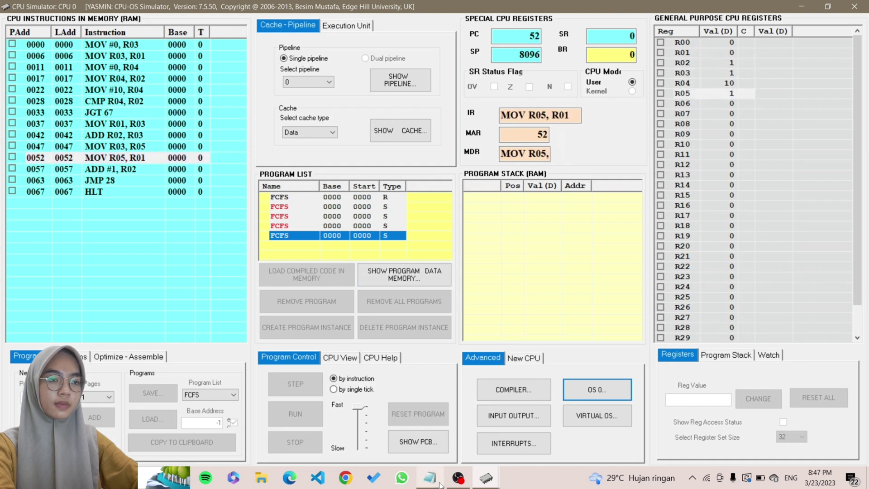
{"action": "mouse_move", "coordinate": [486, 477]}
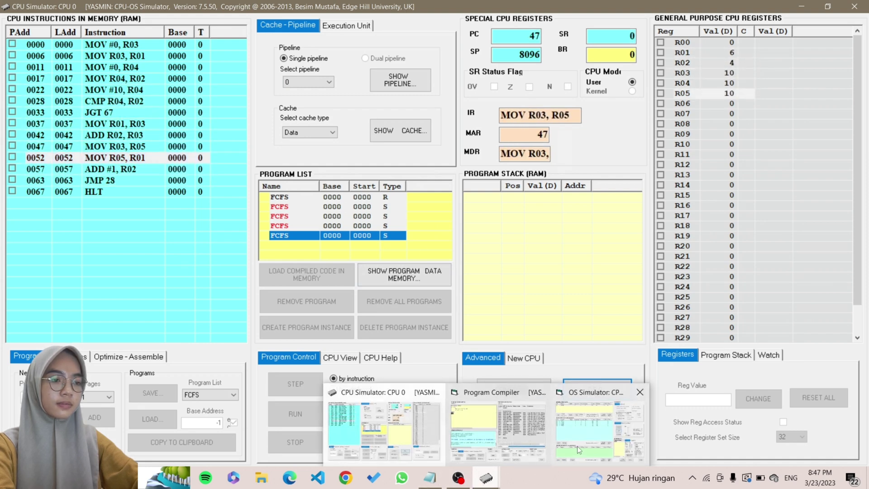
{"action": "left_click", "coordinate": [577, 446]}
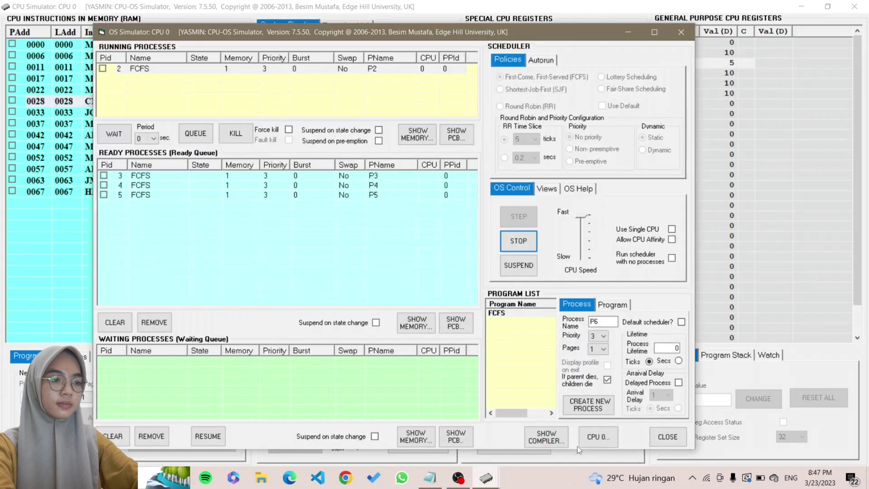
Step: Examine the process list while the scheduler runs the remaining FCFS processes, and close it at the end
{"action": "left_click", "coordinate": [547, 192]}
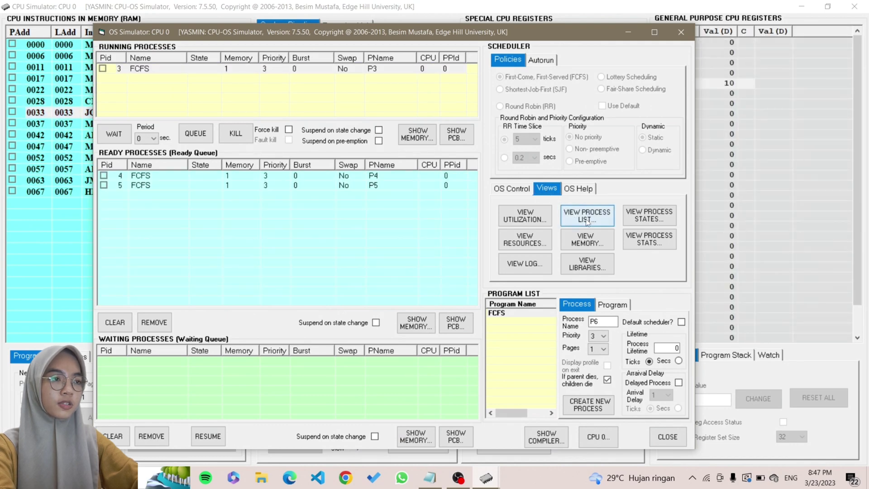
{"action": "left_click", "coordinate": [587, 220]}
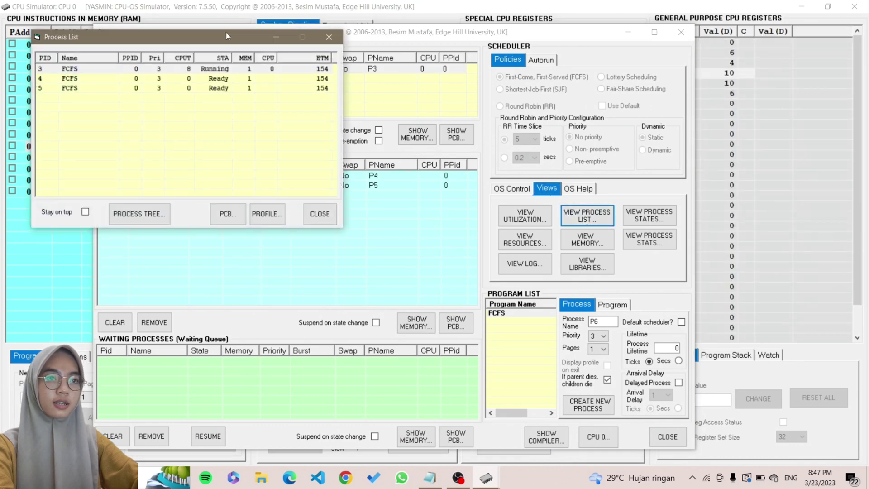
{"action": "left_click_drag", "start_coordinate": [227, 32], "coordinate": [354, 86]}
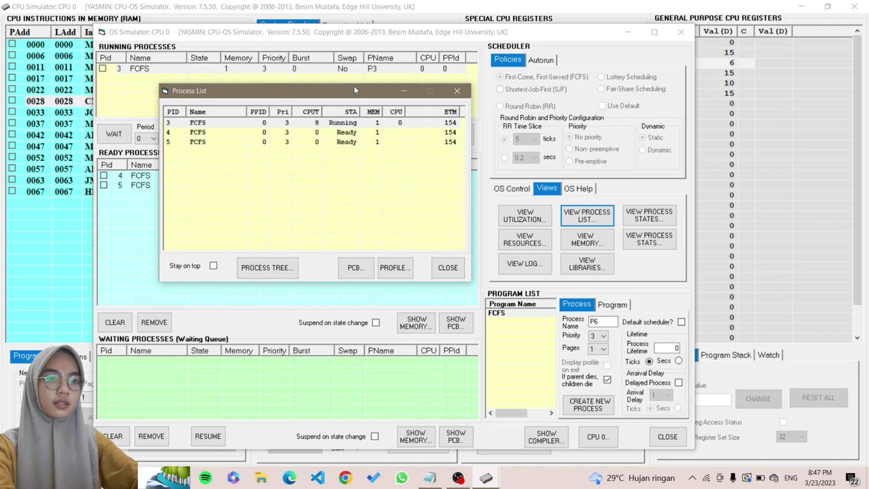
{"action": "left_click", "coordinate": [396, 124]}
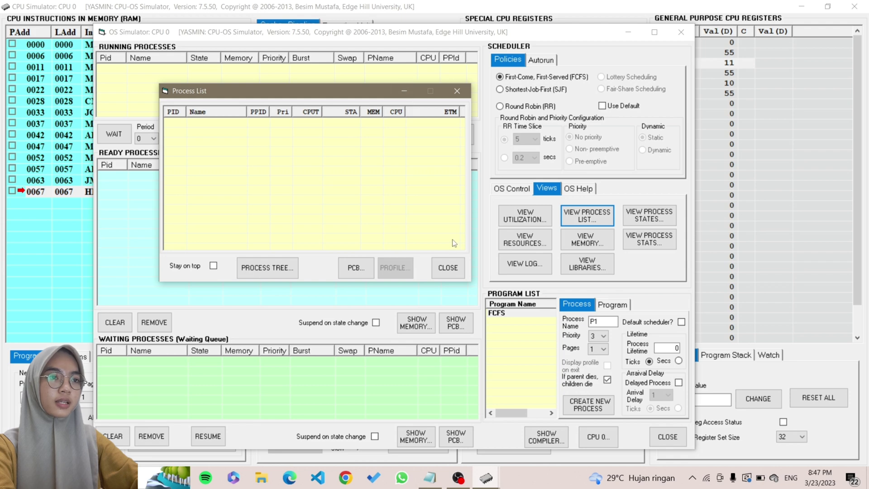
{"action": "left_click", "coordinate": [454, 270]}
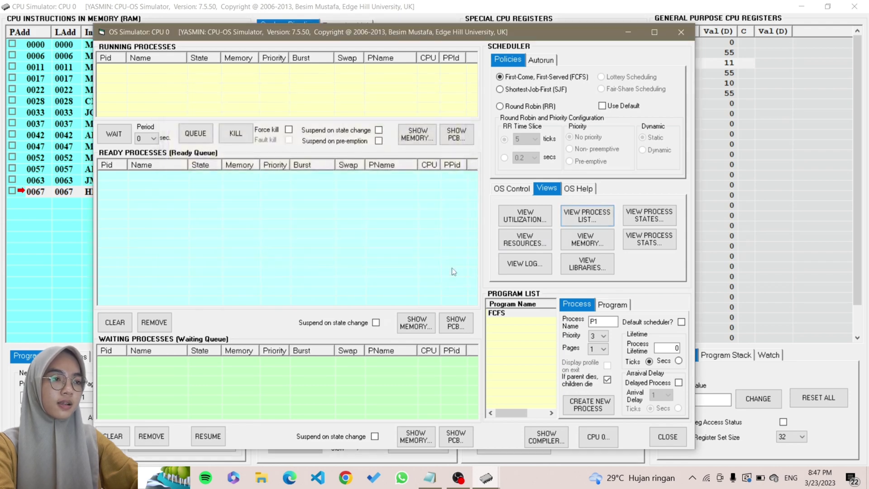
Step: Examine the process statistics chart for the waiting time of each process and the average waiting time
{"action": "left_click", "coordinate": [659, 245]}
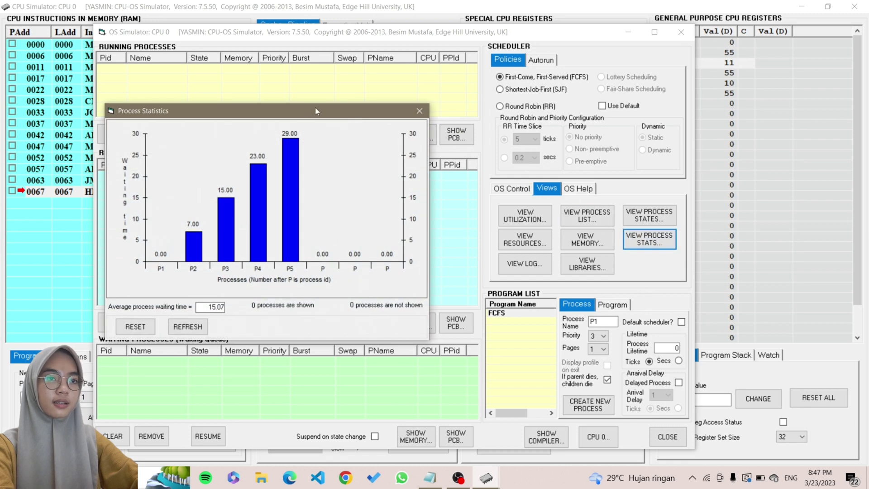
{"action": "left_click_drag", "start_coordinate": [315, 109], "coordinate": [424, 112]}
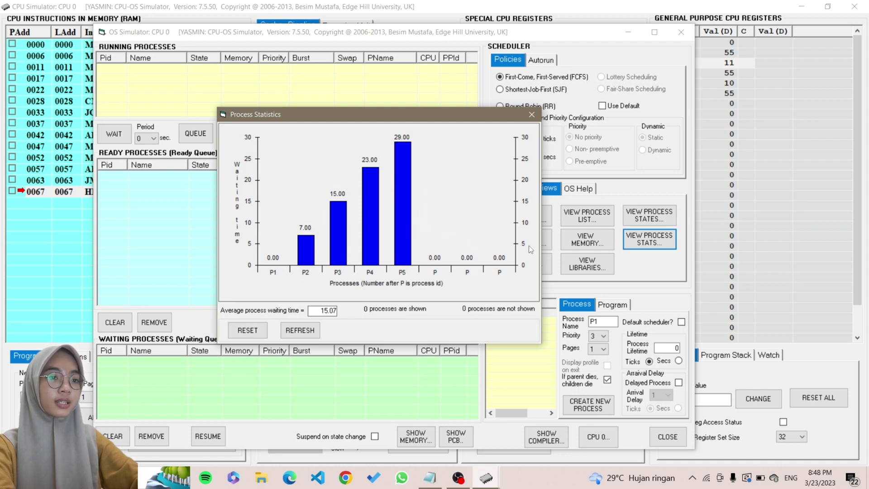
{"action": "left_click", "coordinate": [532, 114]}
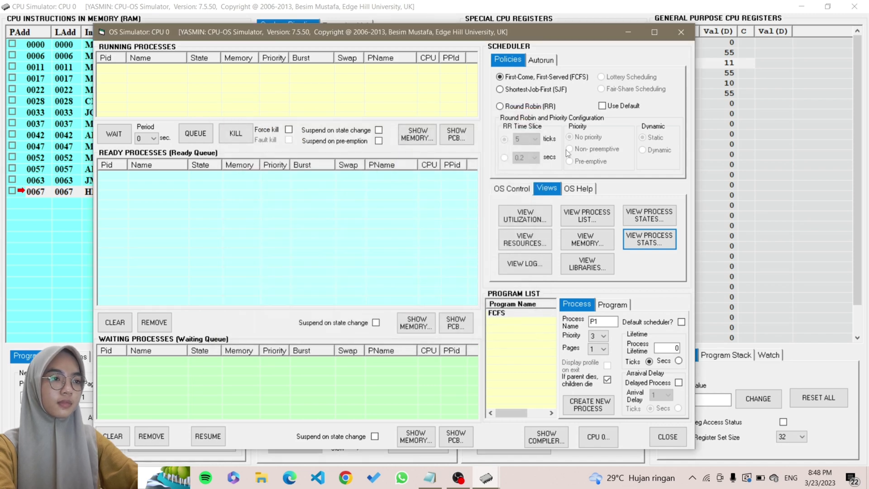
Step: Read the OS activity log through to its end for each process's elapsed time, waiting time and burst period
{"action": "left_click", "coordinate": [532, 266]}
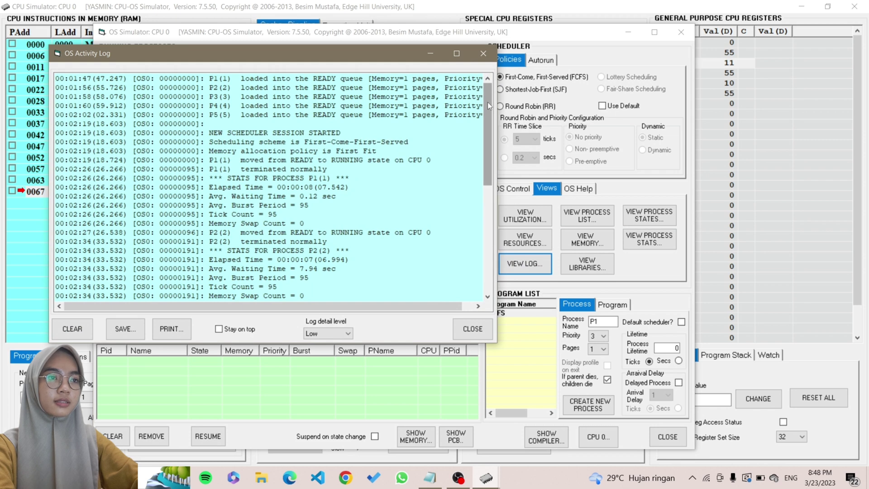
{"action": "left_click_drag", "start_coordinate": [487, 102], "coordinate": [488, 107]}
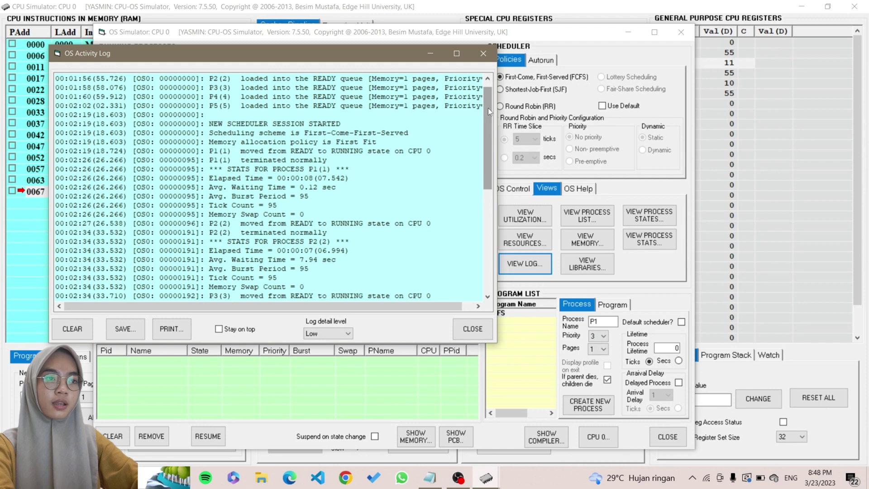
{"action": "left_click_drag", "start_coordinate": [488, 108], "coordinate": [488, 117]}
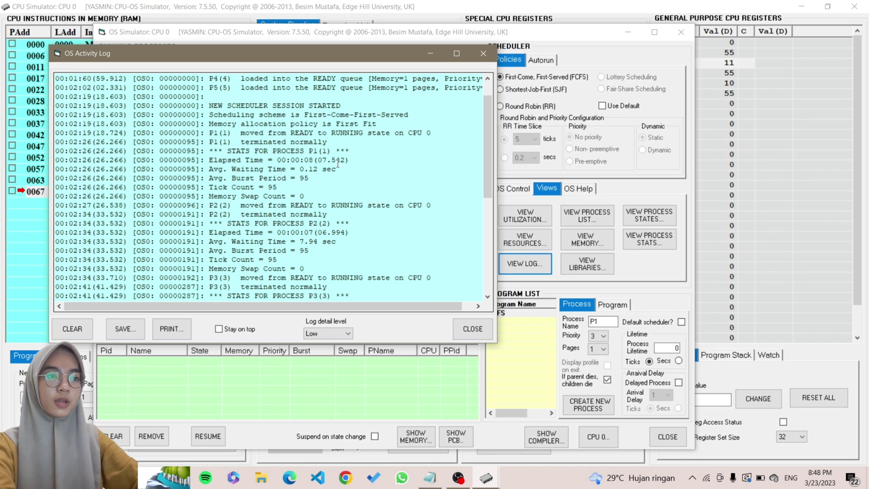
{"action": "left_click_drag", "start_coordinate": [487, 156], "coordinate": [498, 199]}
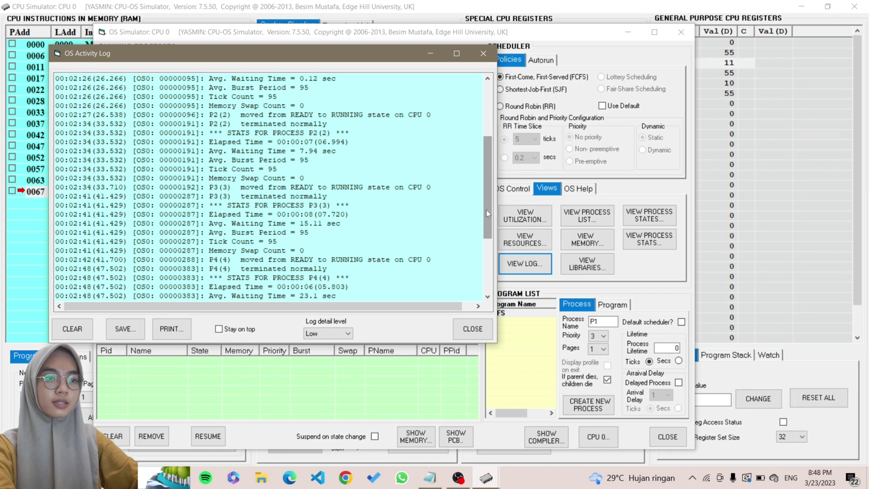
{"action": "left_click_drag", "start_coordinate": [486, 210], "coordinate": [490, 243]}
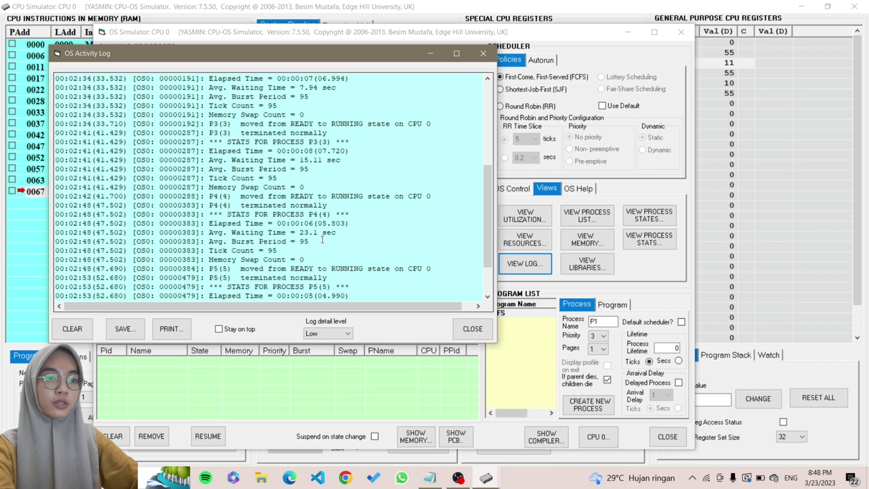
{"action": "left_click_drag", "start_coordinate": [487, 229], "coordinate": [487, 256]}
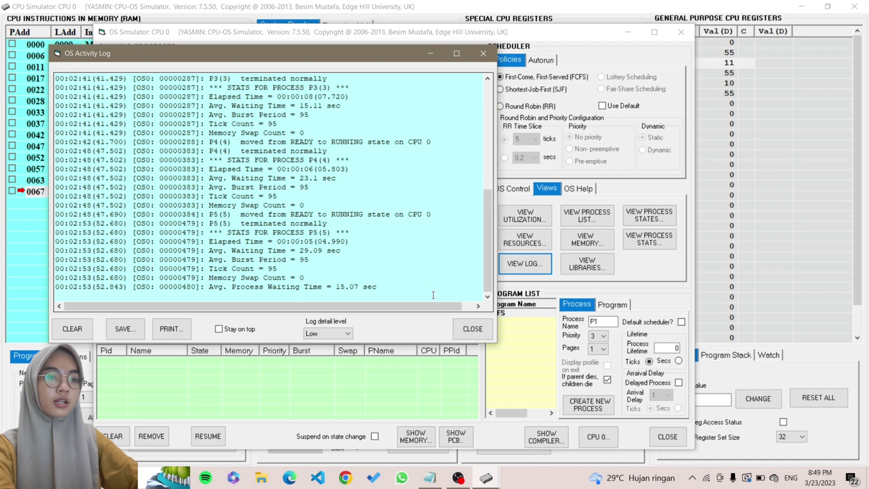
{"action": "left_click", "coordinate": [468, 335]}
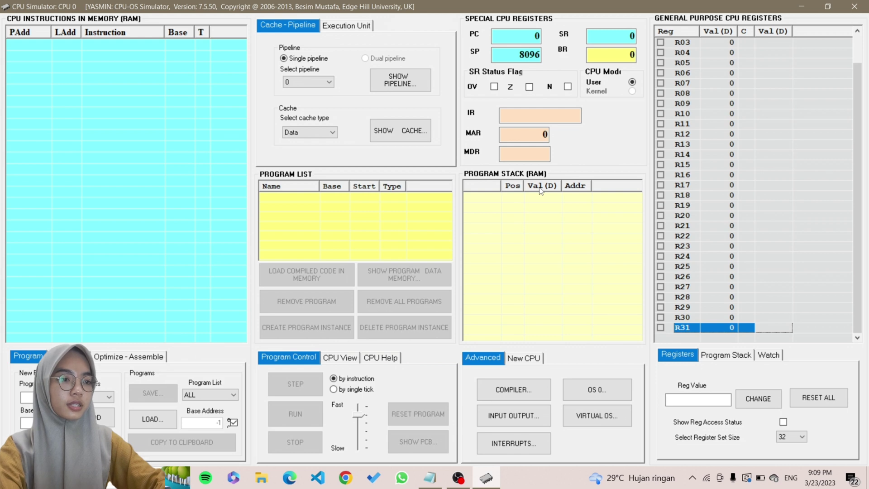
{"action": "left_click", "coordinate": [563, 308]}
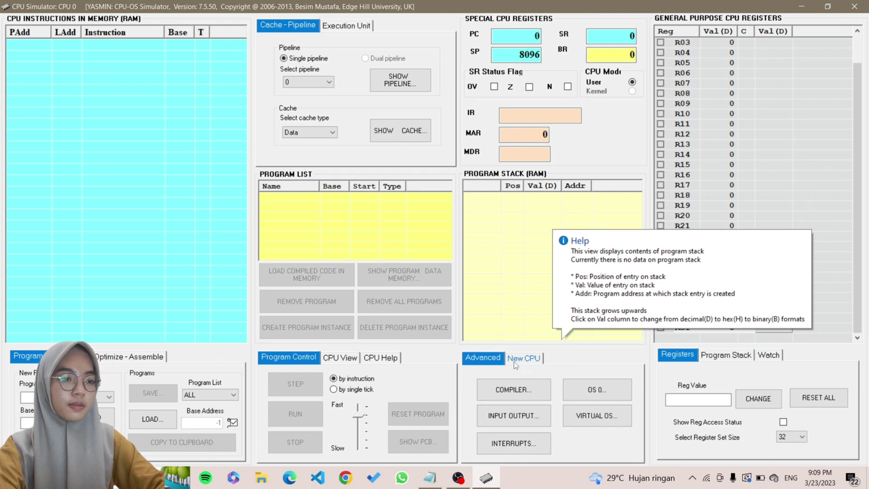
Step: Write a program named SJF in the compiler that adds n to i in a loop from 0 to 10, and compile it
{"action": "left_click", "coordinate": [511, 395]}
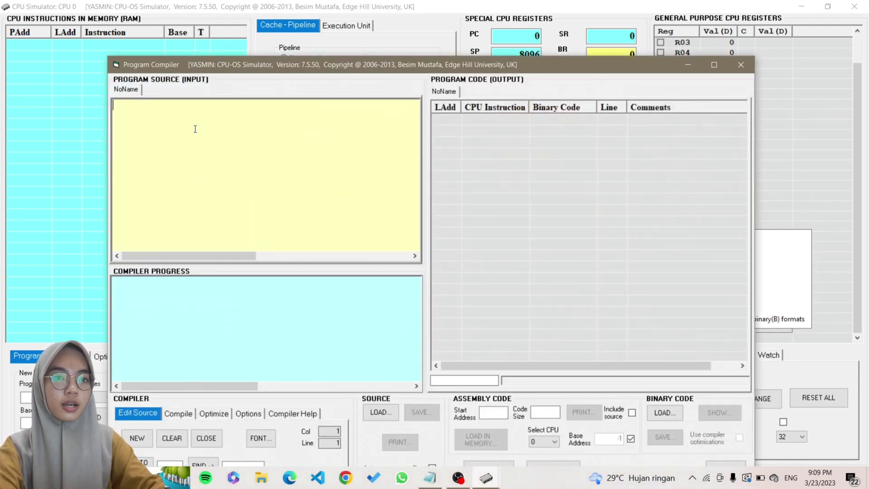
{"action": "type", "text": "Program SJF i = 0      for n = 0 to 10      i = i + n next end"}
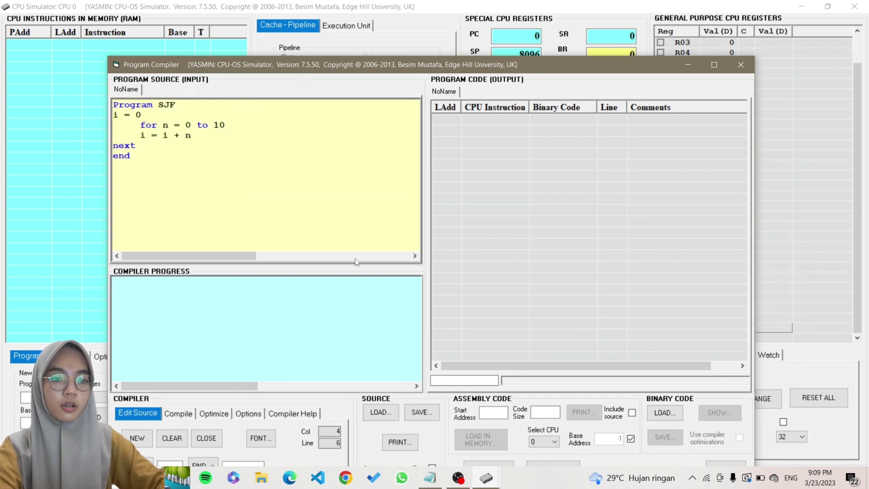
{"action": "left_click", "coordinate": [206, 356]}
{"action": "left_click", "coordinate": [178, 413]}
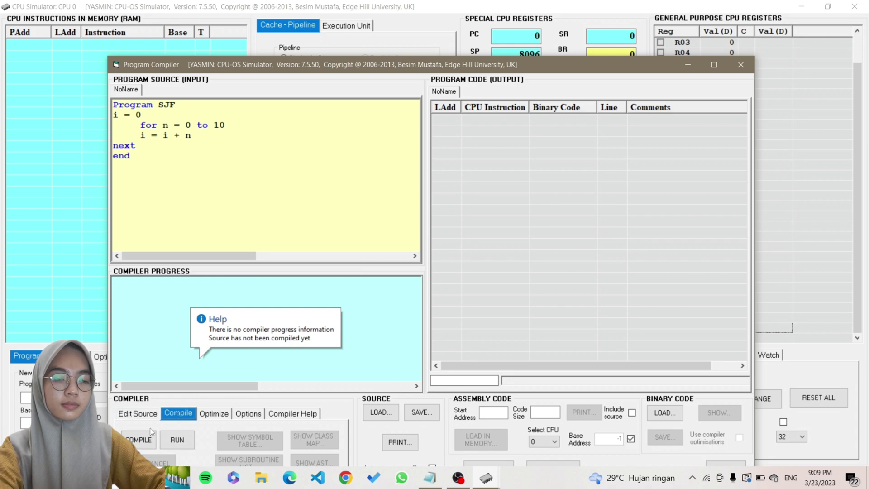
{"action": "left_click", "coordinate": [141, 440]}
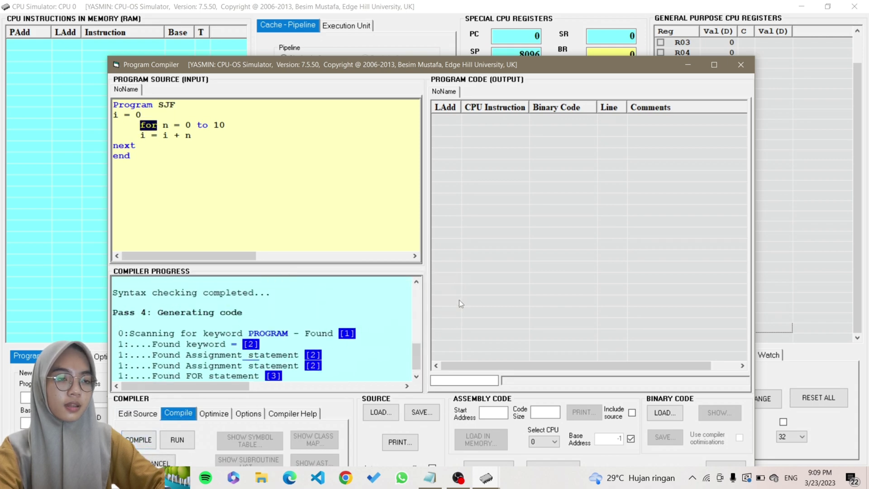
Step: Load the compiled SJF code into memory and set the CPU window's execution speed near Fast
{"action": "mouse_move", "coordinate": [506, 280]}
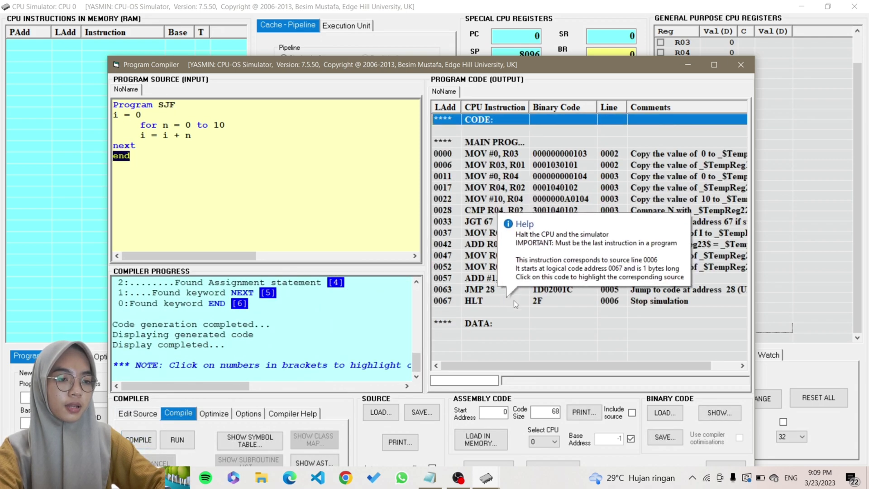
{"action": "left_click", "coordinate": [497, 442]}
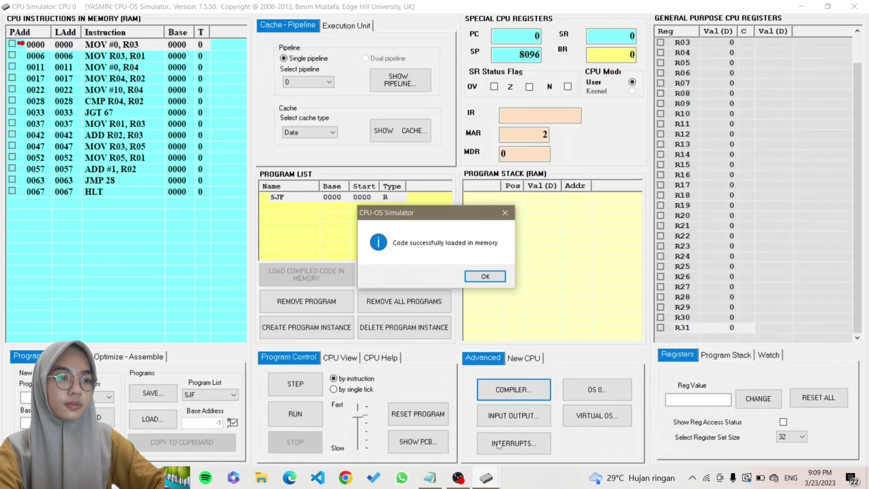
{"action": "left_click", "coordinate": [472, 276]}
{"action": "left_click", "coordinate": [331, 196]}
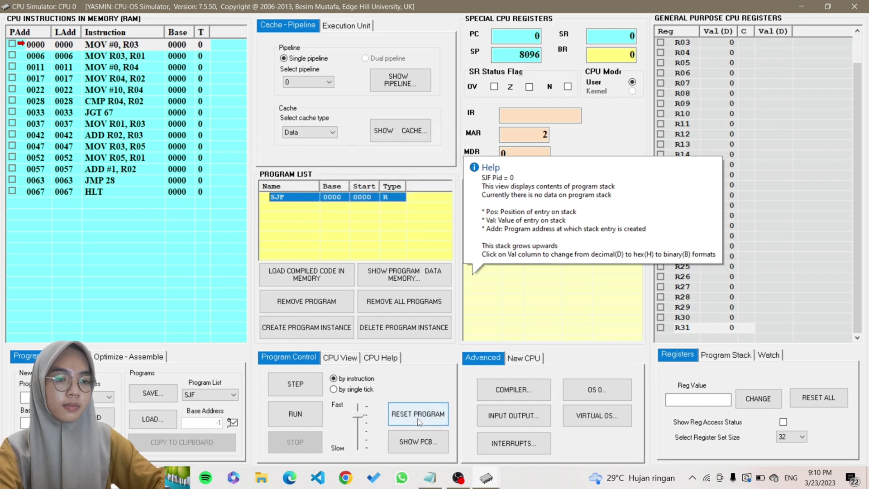
{"action": "left_click_drag", "start_coordinate": [359, 414], "coordinate": [360, 403]}
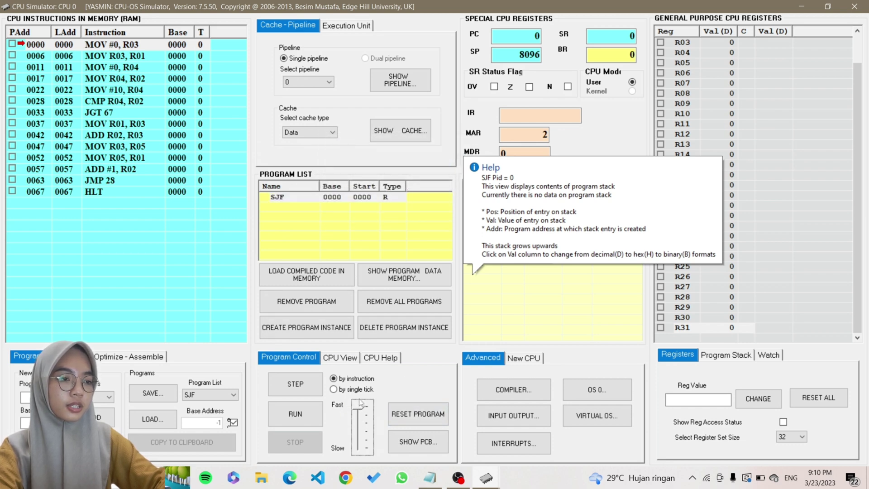
Step: Open the OS simulator for CPU 0 and create process P1 from SJF with an arrival delay of 6 seconds
{"action": "left_click", "coordinate": [602, 392]}
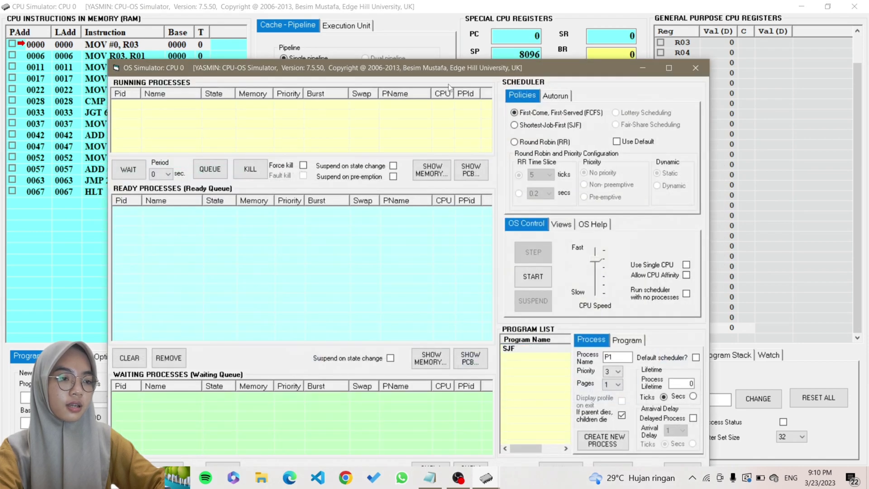
{"action": "left_click_drag", "start_coordinate": [442, 71], "coordinate": [438, 24]}
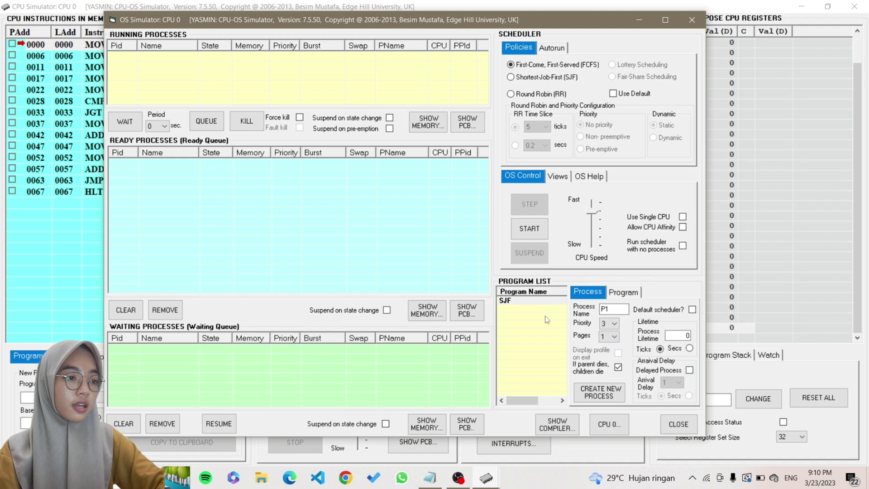
{"action": "left_click", "coordinate": [689, 370]}
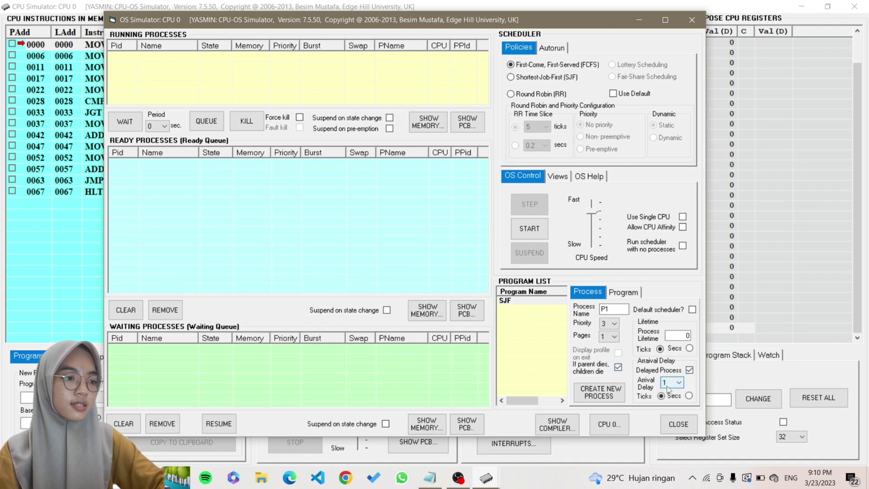
{"action": "left_click", "coordinate": [689, 396]}
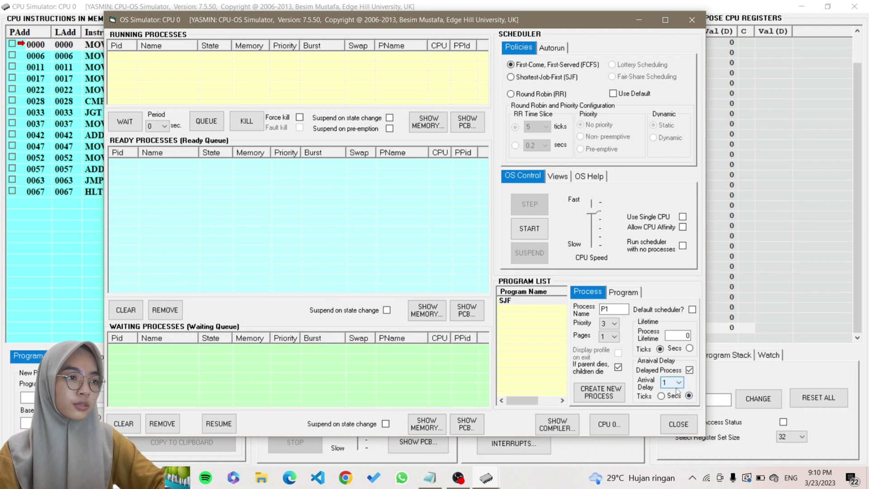
{"action": "left_click", "coordinate": [678, 383]}
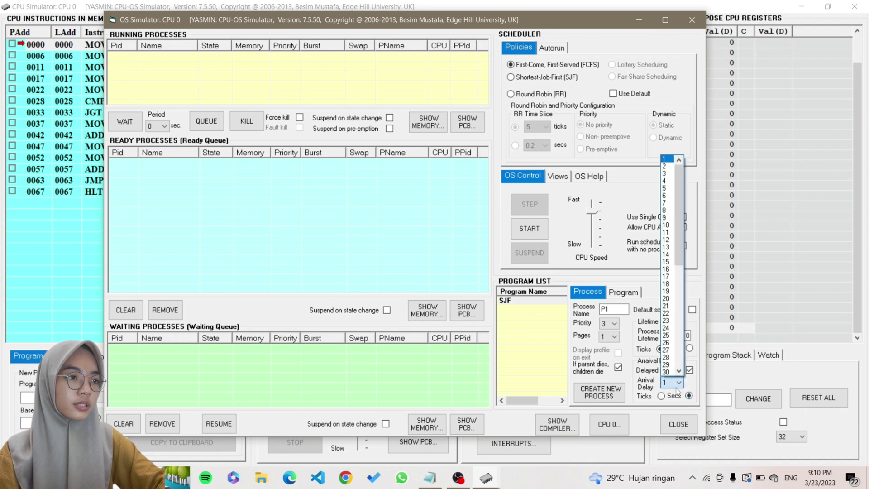
{"action": "left_click", "coordinate": [664, 196]}
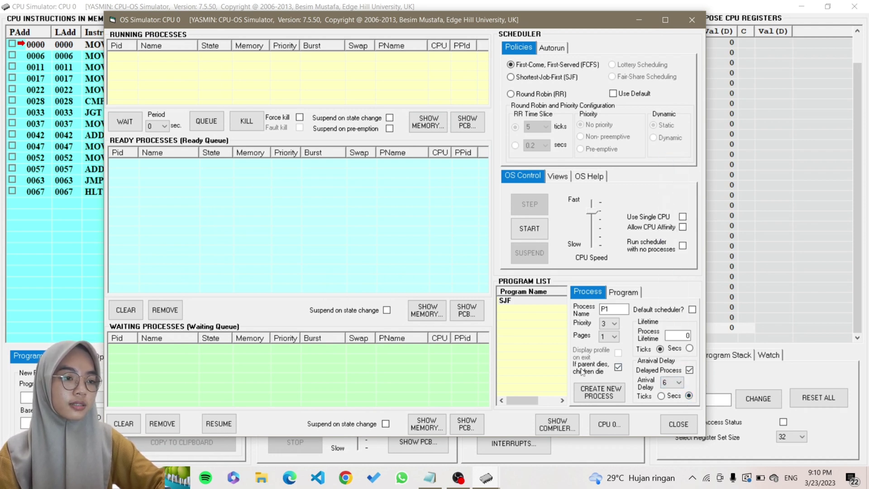
{"action": "left_click", "coordinate": [592, 392]}
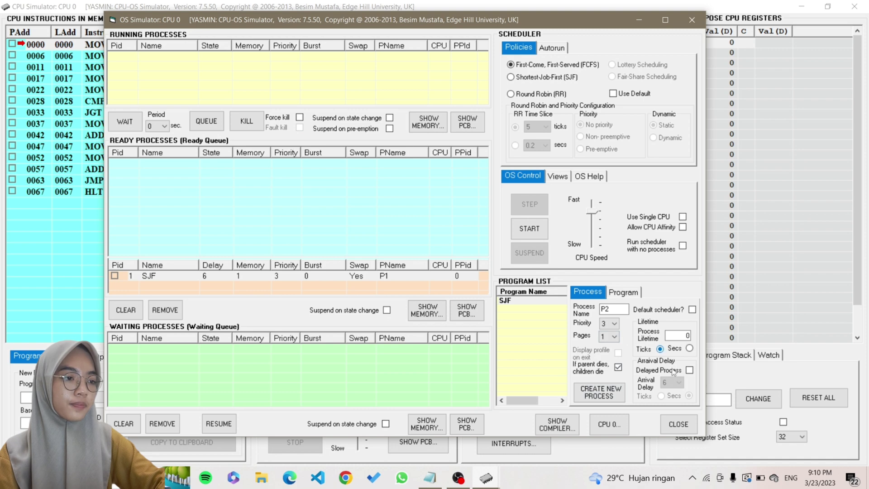
Step: Create process P2 from the SJF program with an arrival delay of 4 seconds
{"action": "left_click", "coordinate": [689, 370]}
{"action": "left_click", "coordinate": [678, 382]}
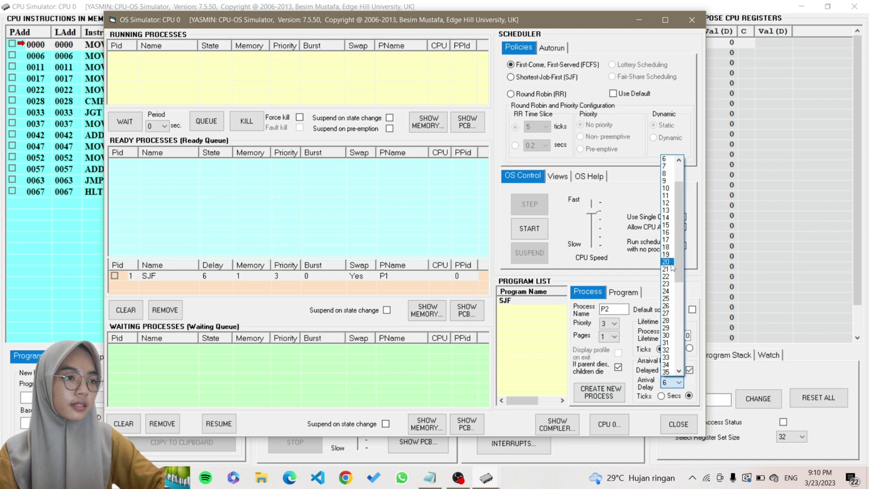
{"action": "scroll", "coordinate": [670, 190], "scroll_direction": "up", "scroll_amount": 2}
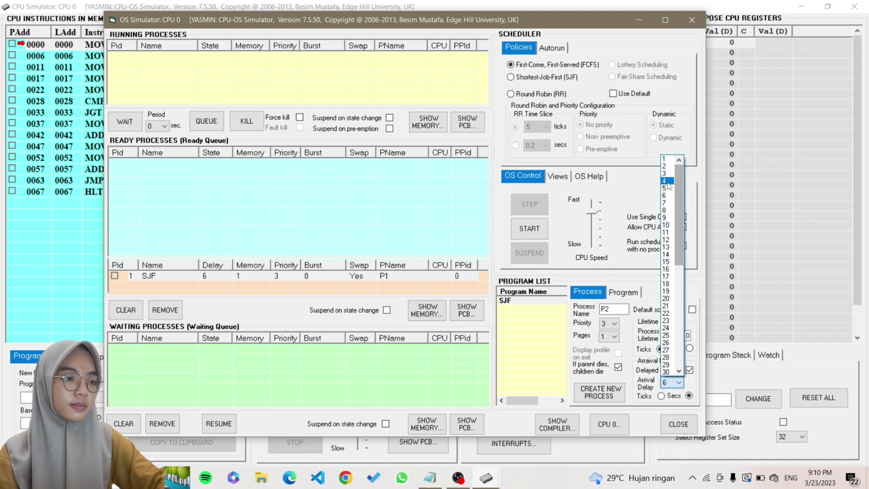
{"action": "left_click", "coordinate": [667, 181]}
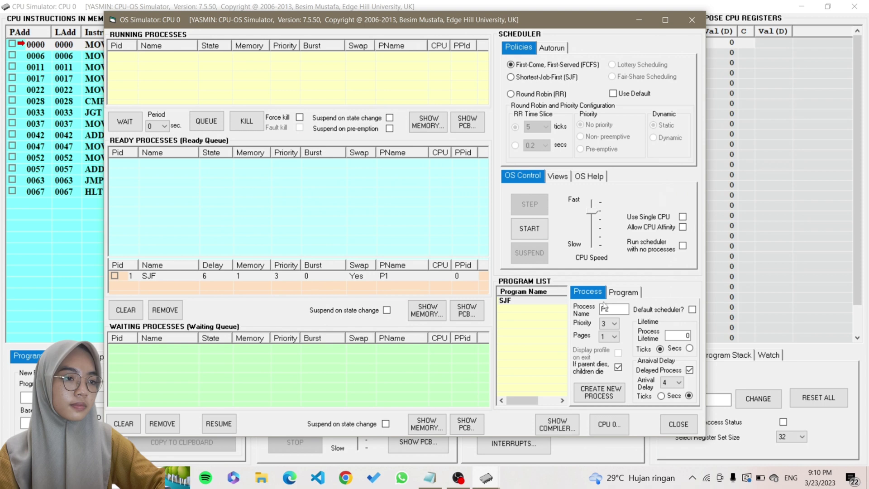
{"action": "left_click", "coordinate": [604, 392]}
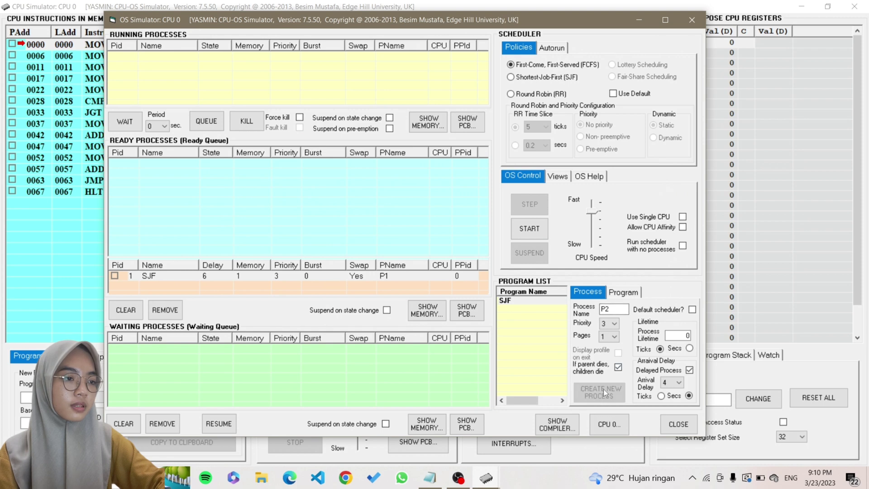
Step: Create process P3 from the SJF program with an arrival delay of 10 seconds
{"action": "left_click", "coordinate": [675, 372]}
{"action": "left_click", "coordinate": [675, 372]}
{"action": "left_click", "coordinate": [671, 382]}
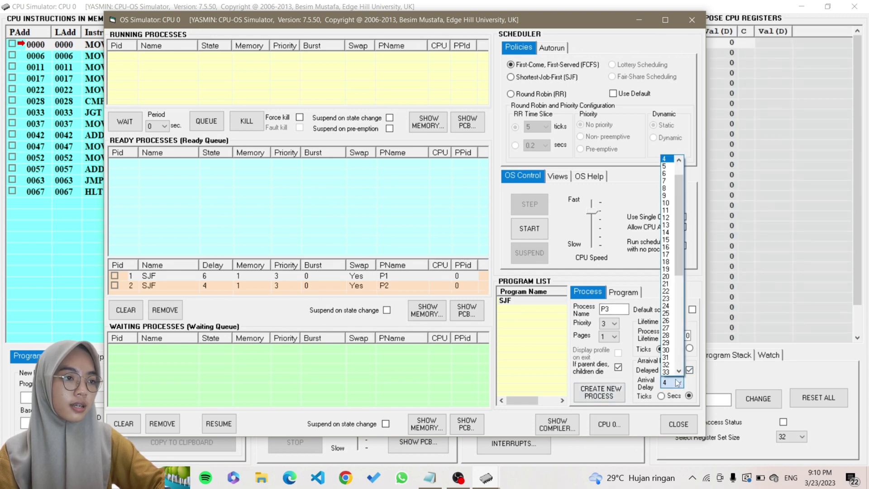
{"action": "left_click", "coordinate": [666, 203]}
{"action": "left_click", "coordinate": [594, 391]}
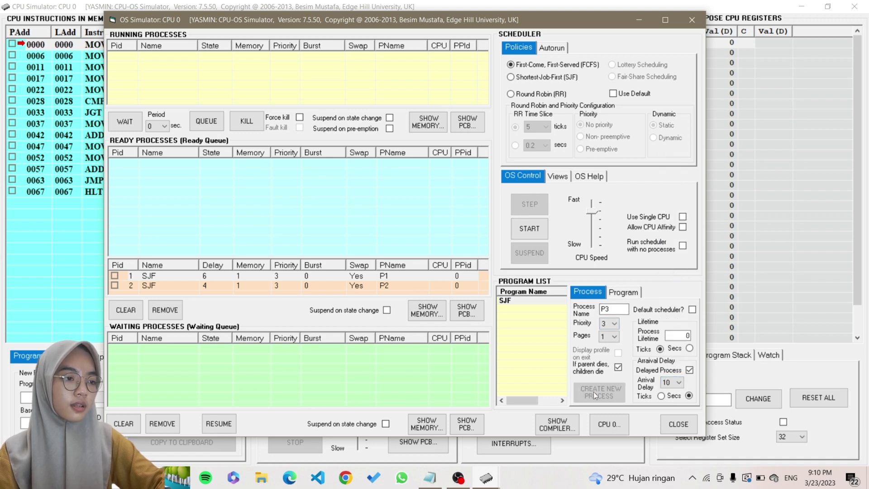
Step: Create process P4 from the SJF program with an arrival delay of 8 seconds
{"action": "left_click", "coordinate": [680, 373]}
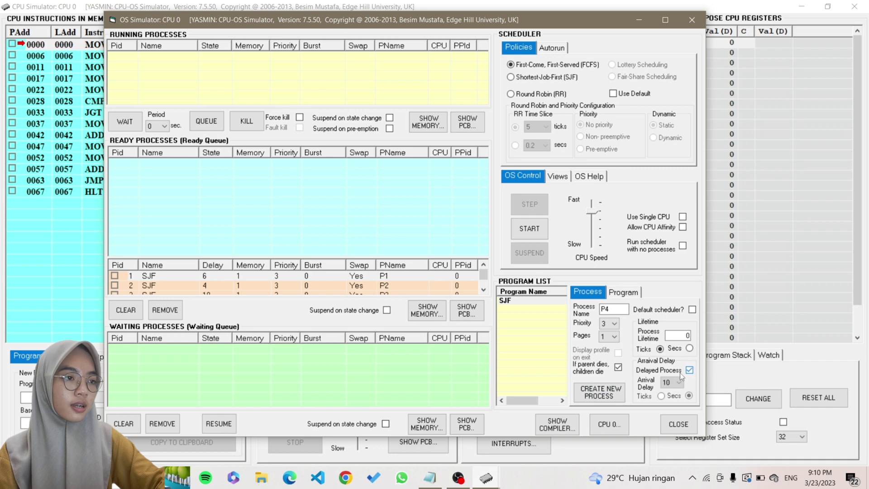
{"action": "left_click", "coordinate": [673, 385]}
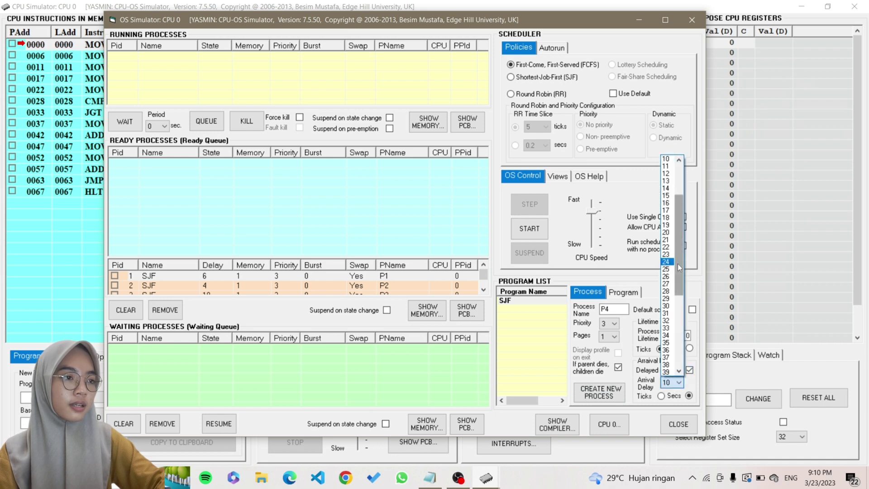
{"action": "left_click_drag", "start_coordinate": [677, 264], "coordinate": [679, 207]}
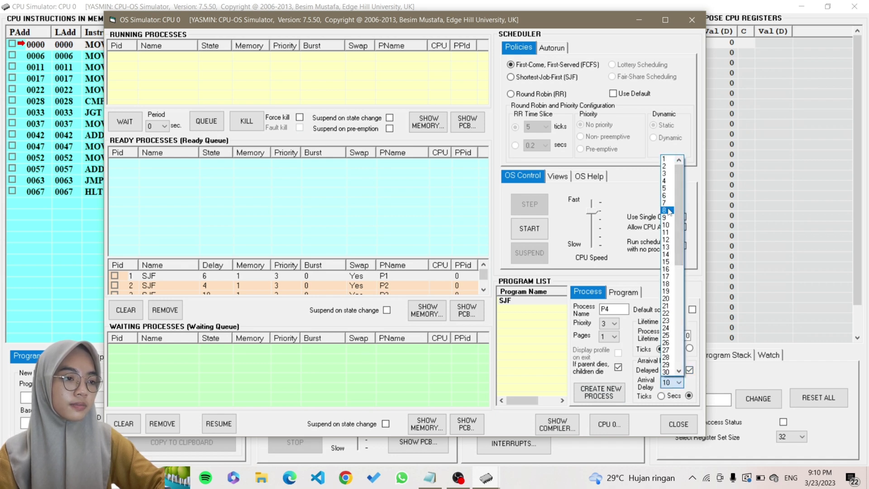
{"action": "left_click", "coordinate": [664, 210]}
{"action": "left_click", "coordinate": [620, 390]}
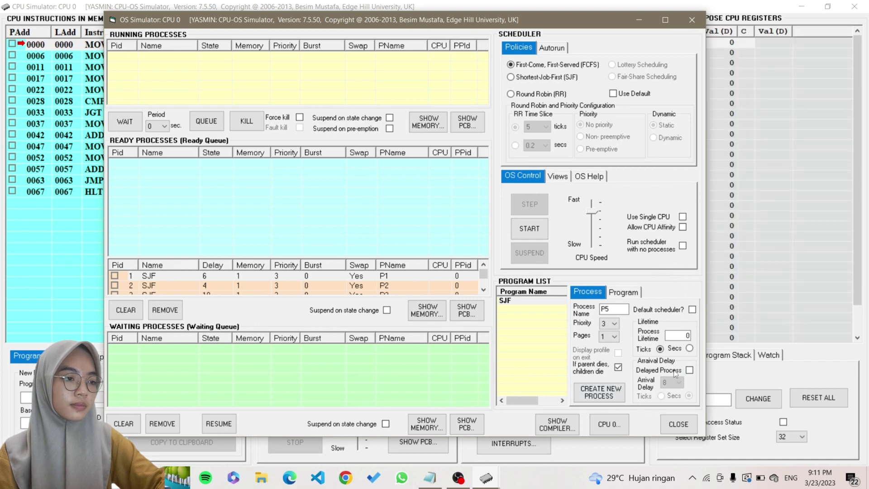
Step: Create process P5 from the SJF program with an arrival delay of 9 seconds
{"action": "left_click", "coordinate": [689, 370]}
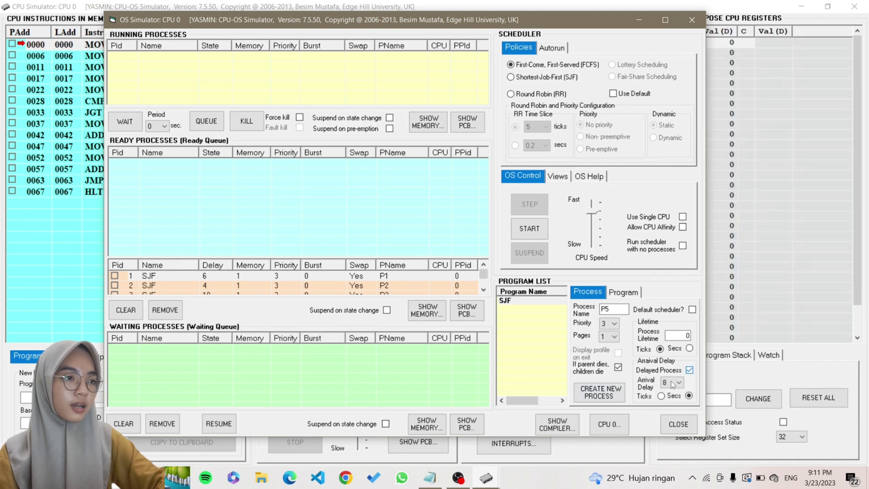
{"action": "left_click", "coordinate": [678, 383]}
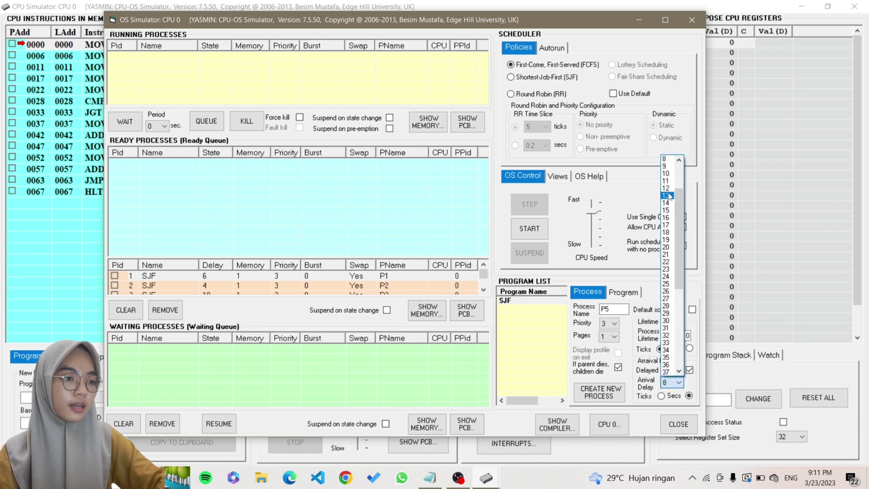
{"action": "left_click", "coordinate": [666, 166]}
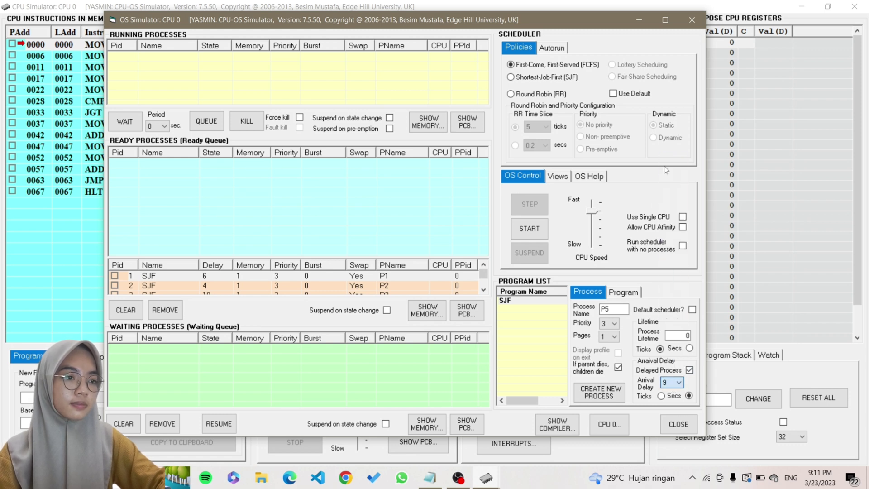
{"action": "left_click", "coordinate": [606, 392]}
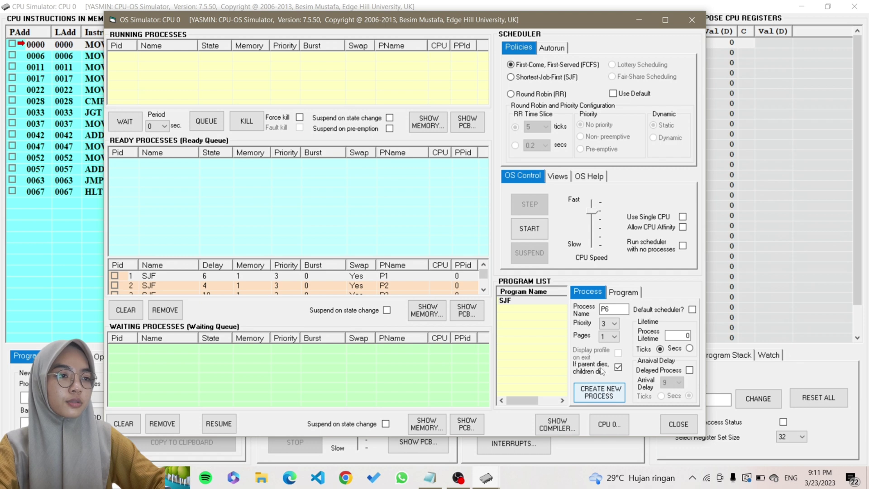
Step: Raise the CPU speed to the fast end, select Shortest-Job-First (SJF) scheduling, and start the scheduler
{"action": "left_click_drag", "start_coordinate": [592, 212], "coordinate": [591, 202]}
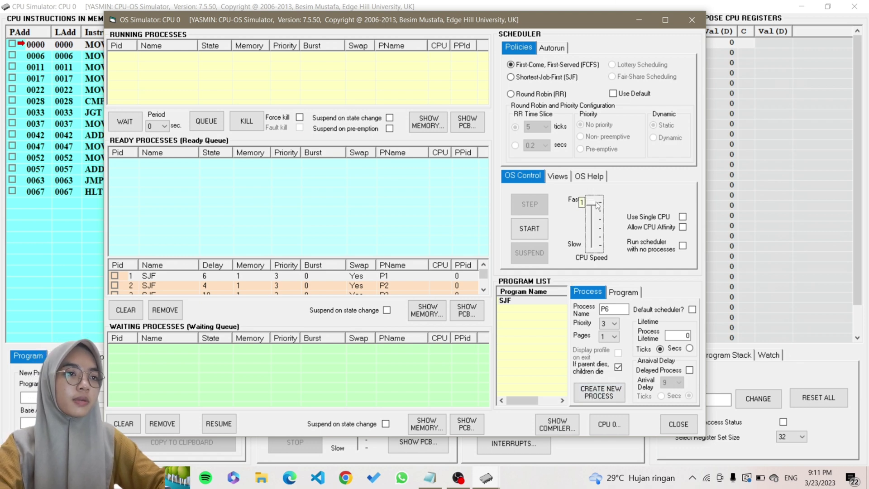
{"action": "left_click", "coordinate": [527, 78]}
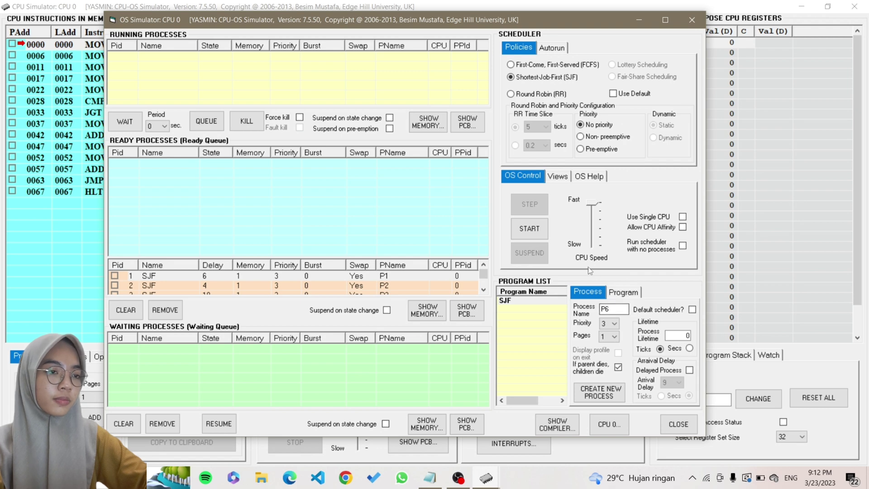
{"action": "scroll", "coordinate": [487, 278], "scroll_direction": "down", "scroll_amount": 3}
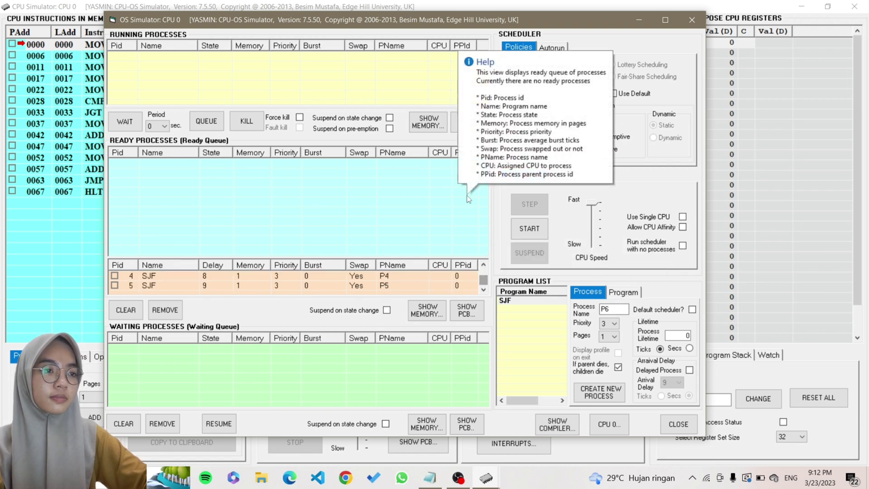
{"action": "left_click", "coordinate": [537, 230]}
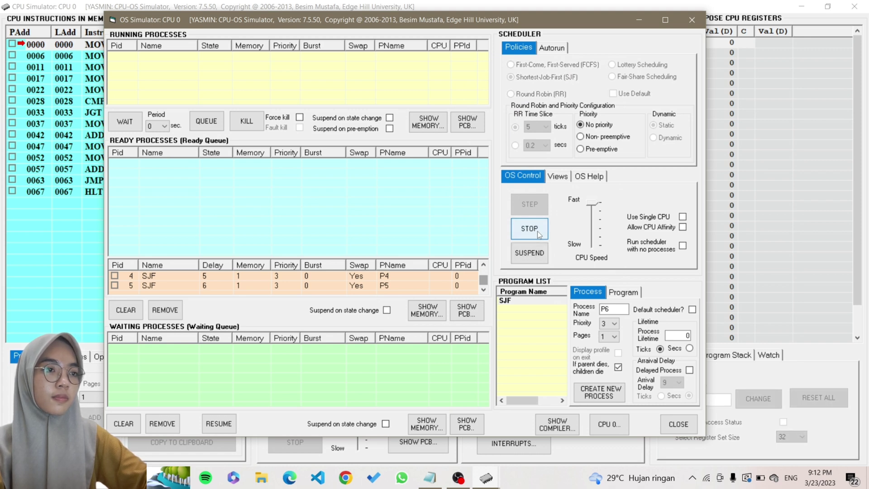
Step: Check the instructions and registers in the CPU simulator window while the processes run, and return to the OS simulator
{"action": "left_click", "coordinate": [637, 23]}
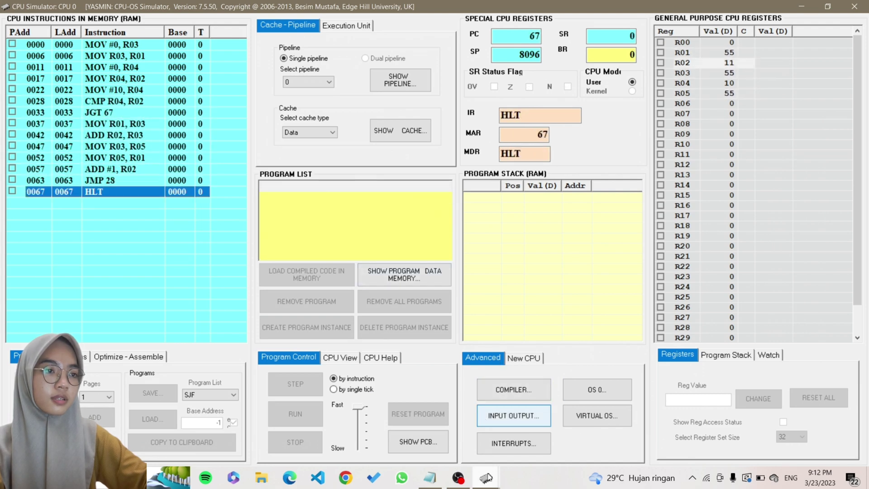
{"action": "mouse_move", "coordinate": [486, 476]}
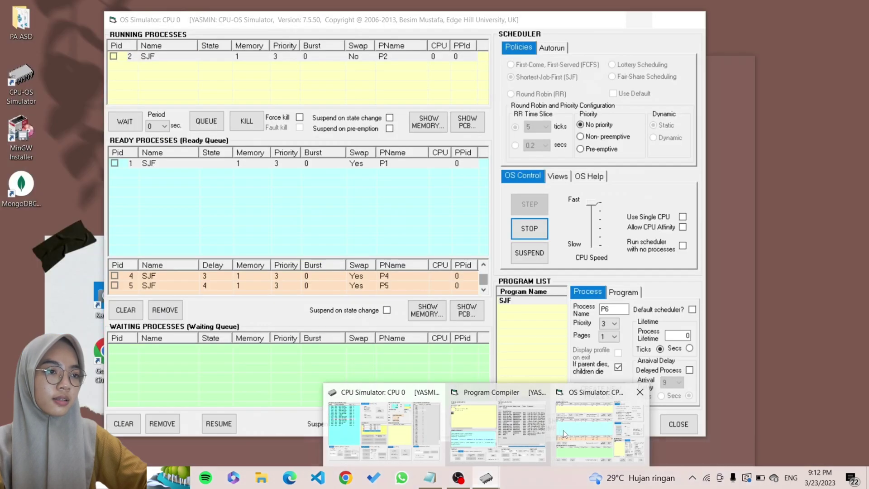
{"action": "left_click", "coordinate": [563, 430]}
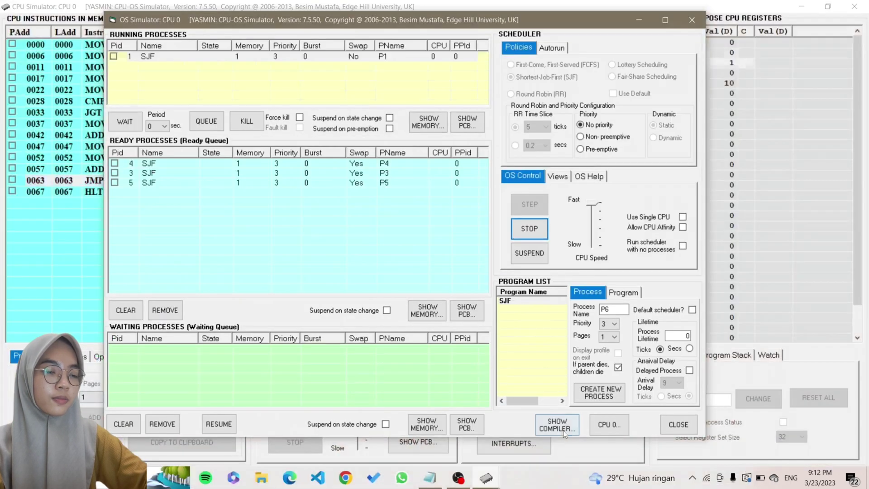
Step: Watch the states of the running and ready processes in the process list, and close it
{"action": "left_click", "coordinate": [556, 176]}
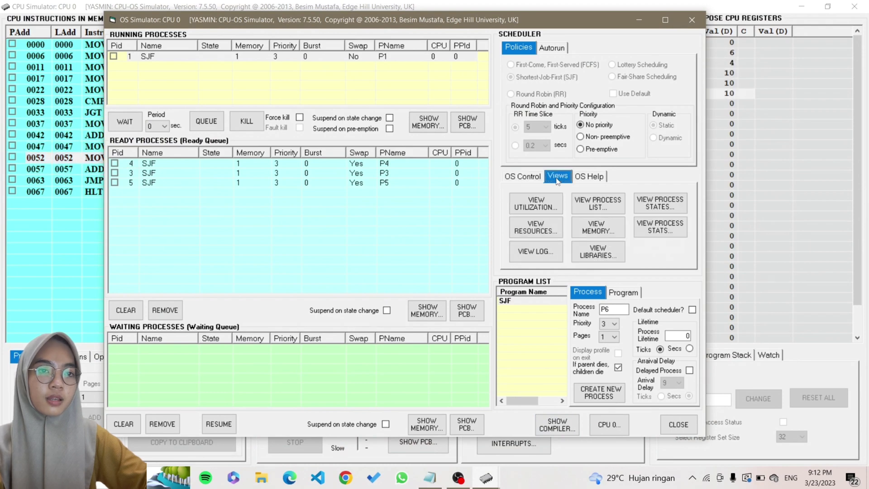
{"action": "left_click", "coordinate": [600, 204]}
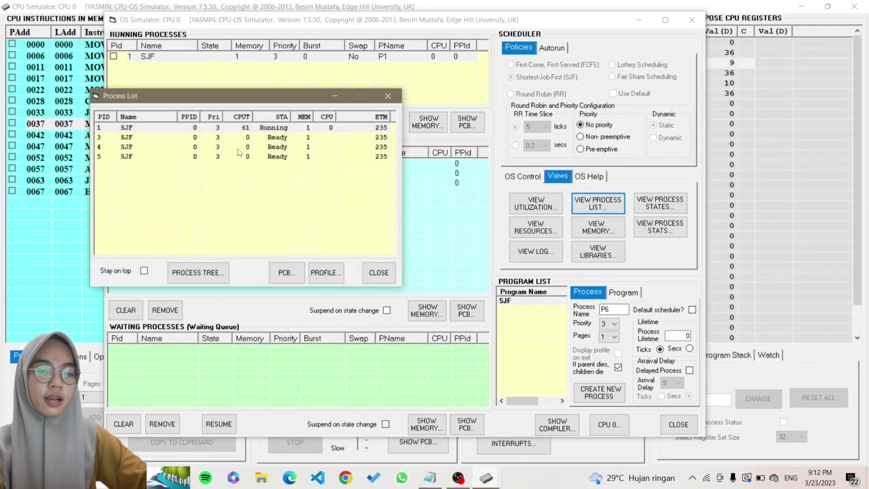
{"action": "left_click", "coordinate": [273, 130]}
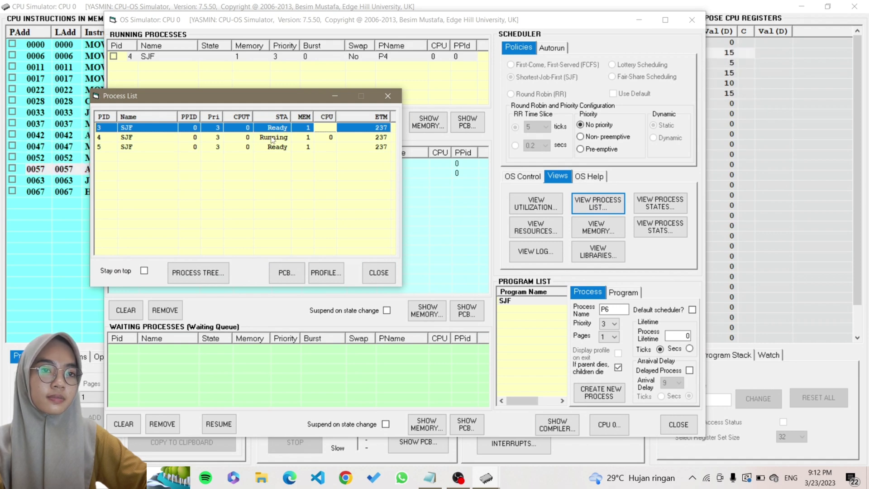
{"action": "left_click", "coordinate": [273, 138]}
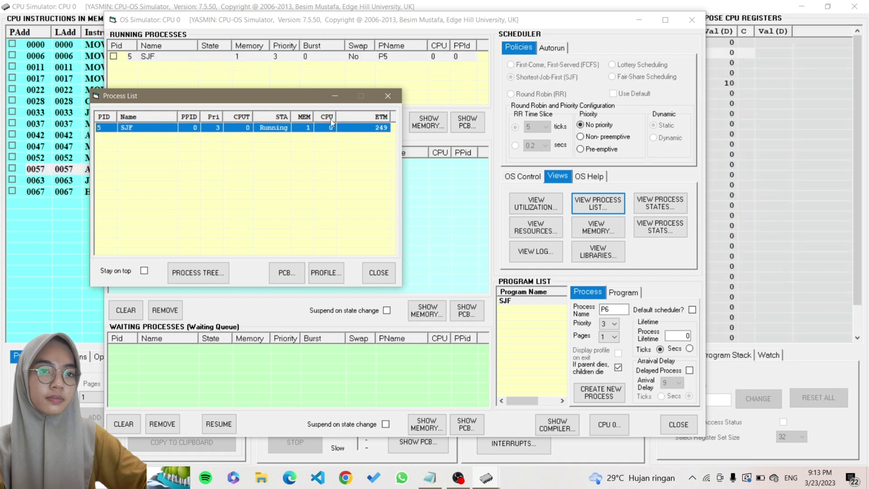
{"action": "left_click", "coordinate": [379, 272]}
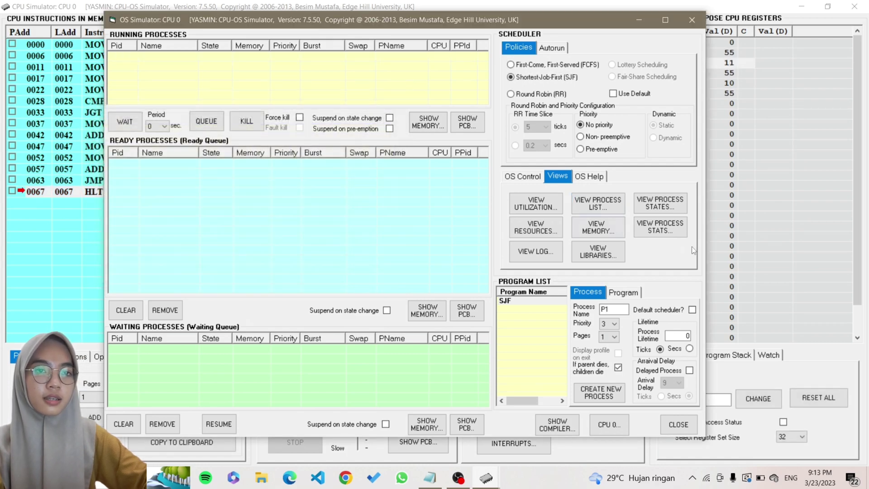
Step: Examine each process's waiting time in the process statistics chart and the OS activity log
{"action": "left_click", "coordinate": [672, 233]}
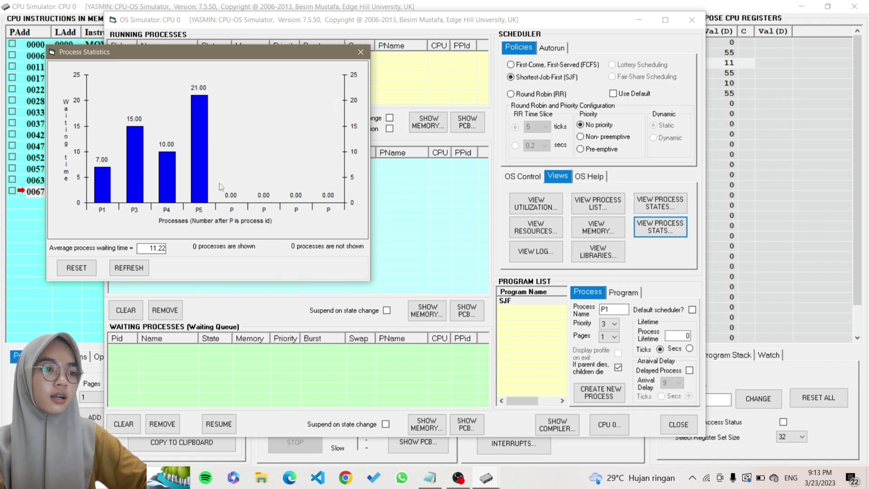
{"action": "left_click", "coordinate": [365, 57]}
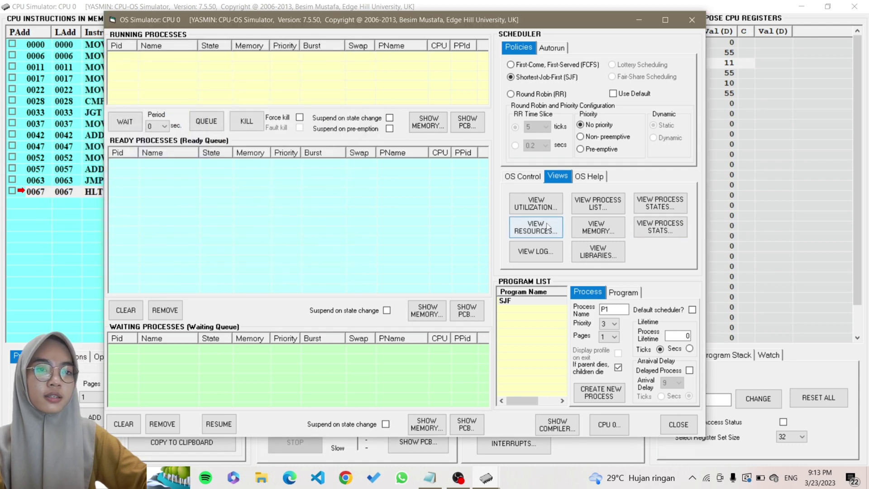
{"action": "left_click", "coordinate": [545, 255]}
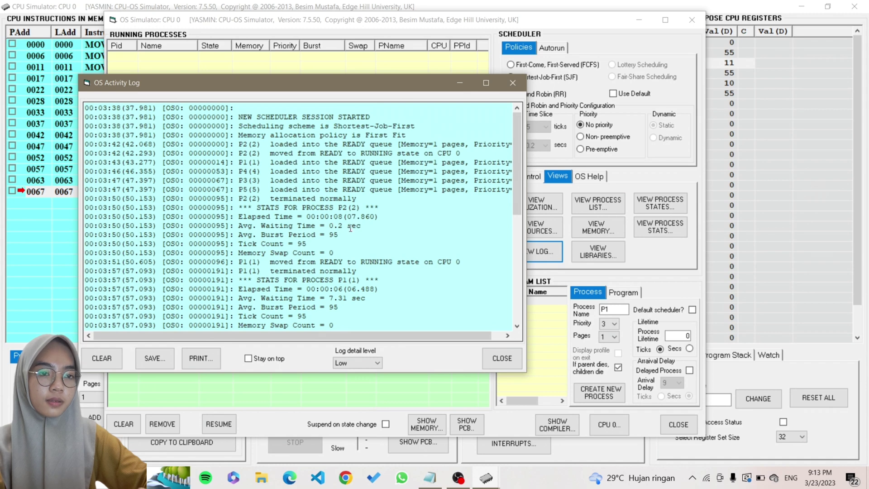
{"action": "scroll", "coordinate": [366, 228], "scroll_direction": "down", "scroll_amount": 1}
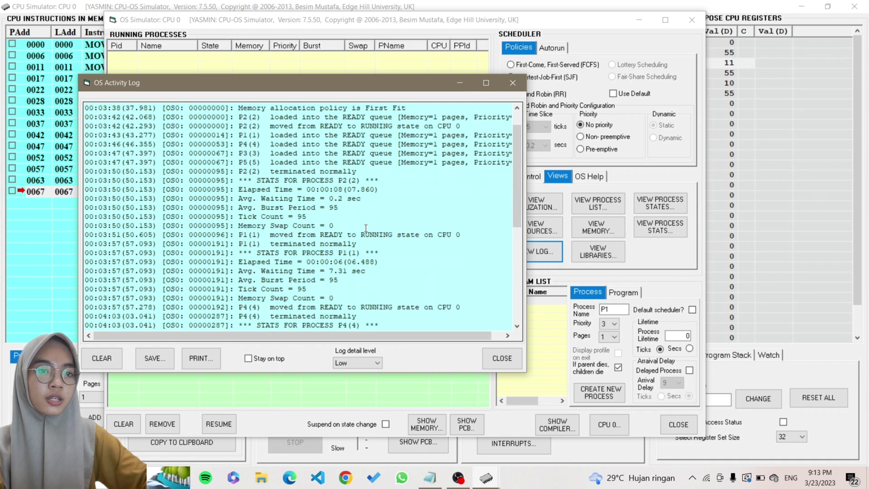
{"action": "scroll", "coordinate": [366, 227], "scroll_direction": "down", "scroll_amount": 2}
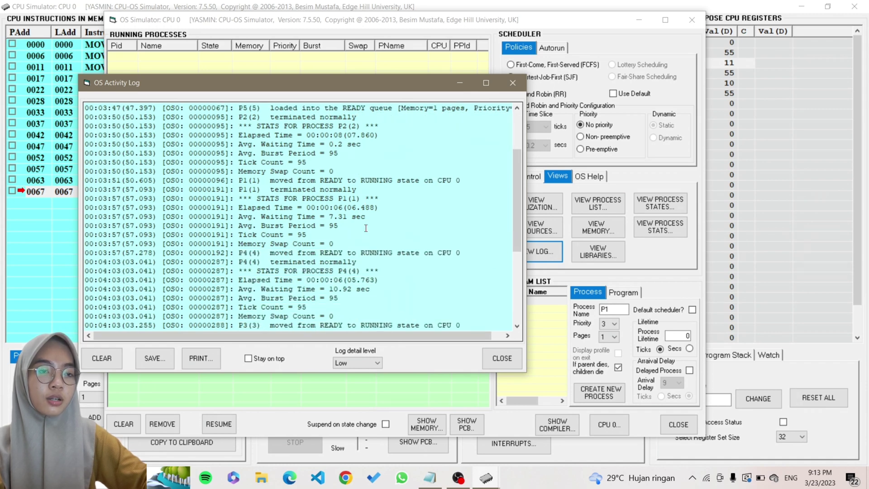
{"action": "scroll", "coordinate": [366, 227], "scroll_direction": "down", "scroll_amount": 1}
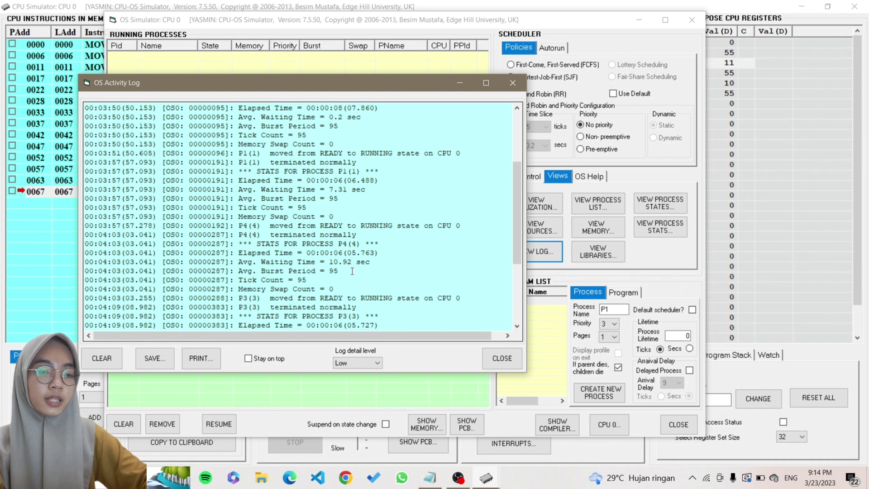
{"action": "scroll", "coordinate": [352, 271], "scroll_direction": "down", "scroll_amount": 3}
{"action": "scroll", "coordinate": [352, 271], "scroll_direction": "down", "scroll_amount": 1}
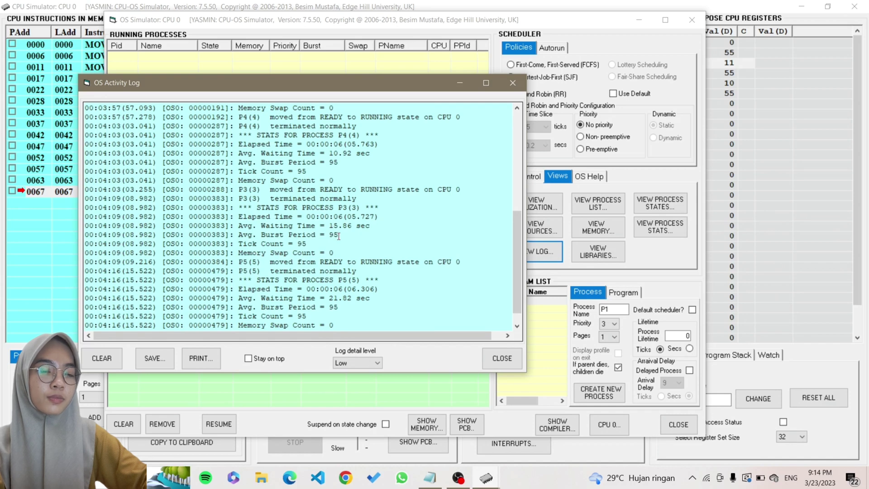
{"action": "left_click", "coordinate": [360, 230]}
{"action": "scroll", "coordinate": [361, 230], "scroll_direction": "down", "scroll_amount": 1}
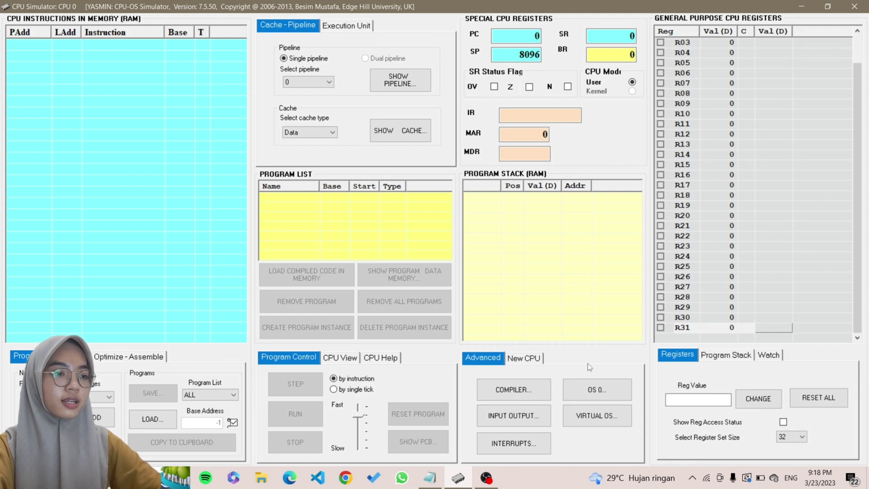
Step: Write program P1 in the compiler: allocate resource 1, wait(3), allocate resource 2, an empty loop for n = 1 to 20, and end
{"action": "left_click", "coordinate": [522, 391]}
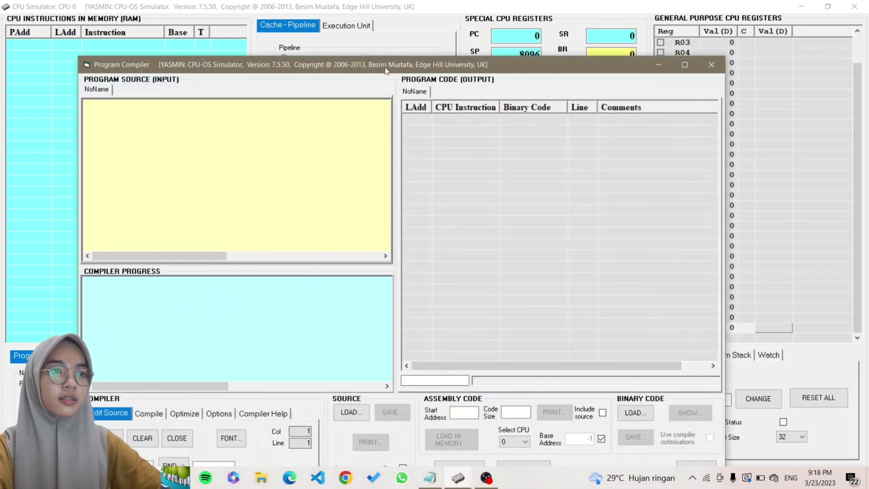
{"action": "left_click_drag", "start_coordinate": [385, 69], "coordinate": [385, 26]}
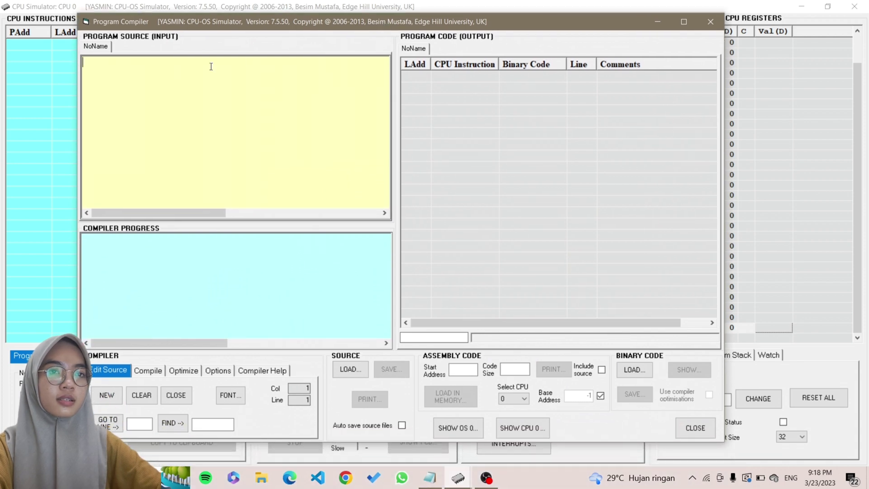
{"action": "type", "text": "program P1      resource(1, allocate)      wait(3)      resource(2, allocate)       for n = 1 to 20      next end"}
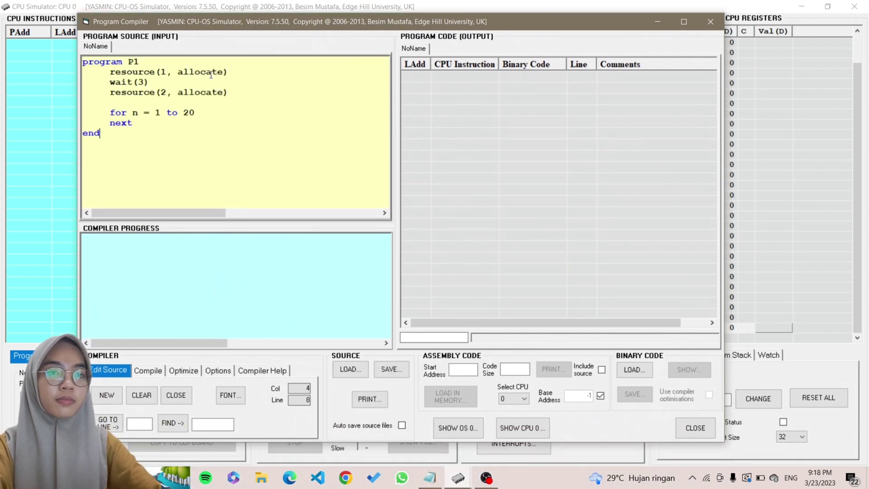
{"action": "mouse_move", "coordinate": [140, 61]}
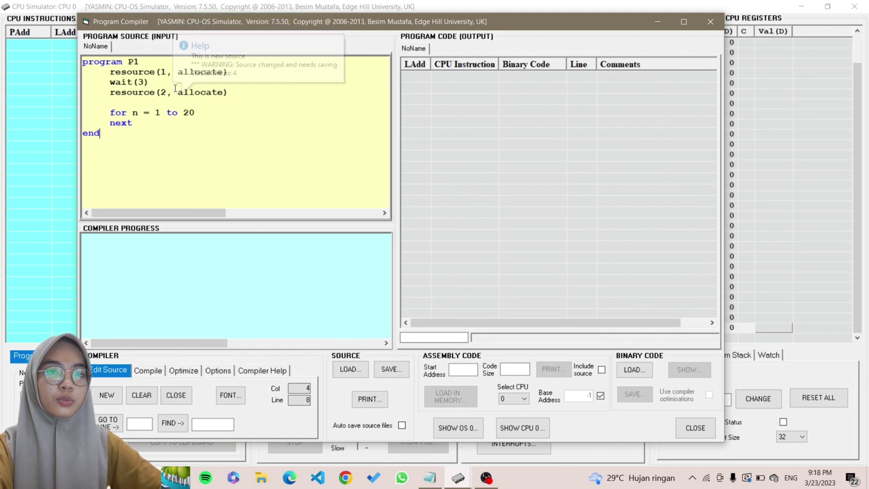
{"action": "mouse_move", "coordinate": [200, 73]}
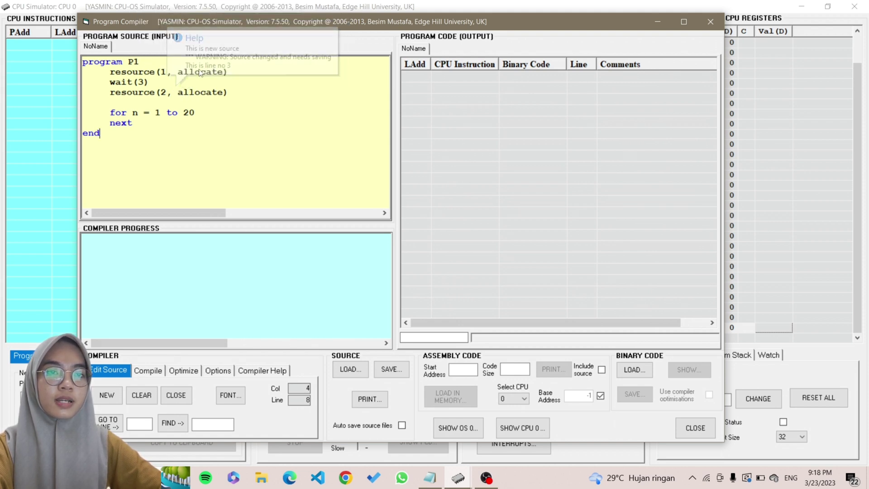
{"action": "mouse_move", "coordinate": [233, 73]}
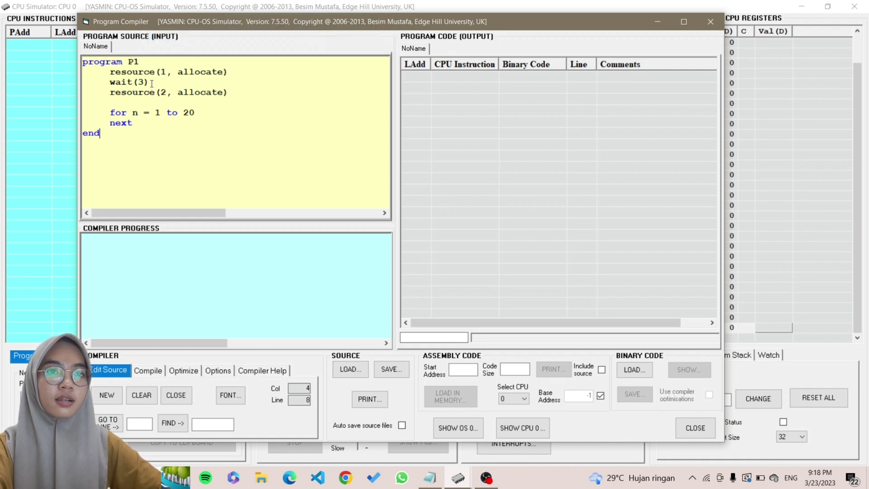
{"action": "mouse_move", "coordinate": [159, 86]}
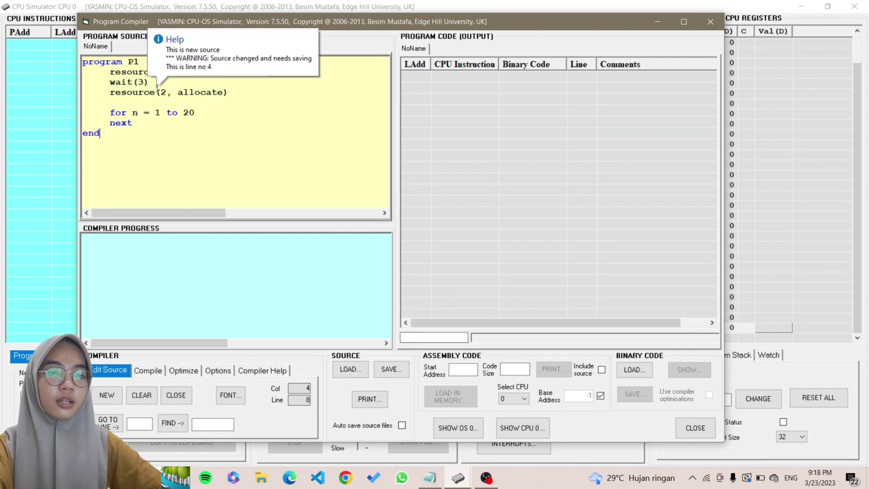
{"action": "mouse_move", "coordinate": [206, 113]}
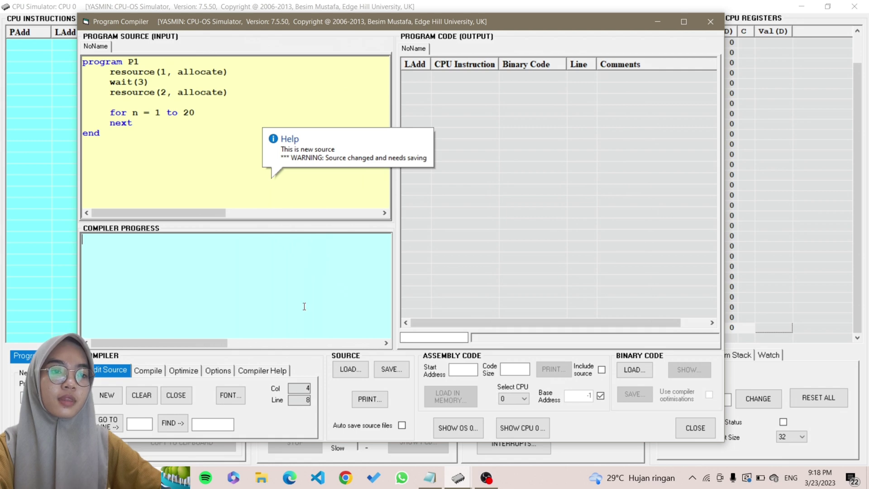
Step: Compile program P1 and load its code into CPU 0's memory
{"action": "left_click", "coordinate": [143, 372]}
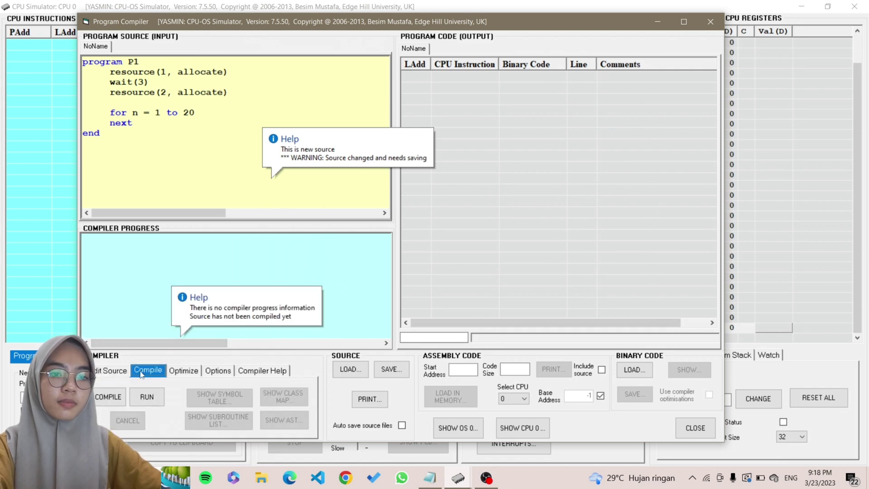
{"action": "left_click", "coordinate": [109, 397]}
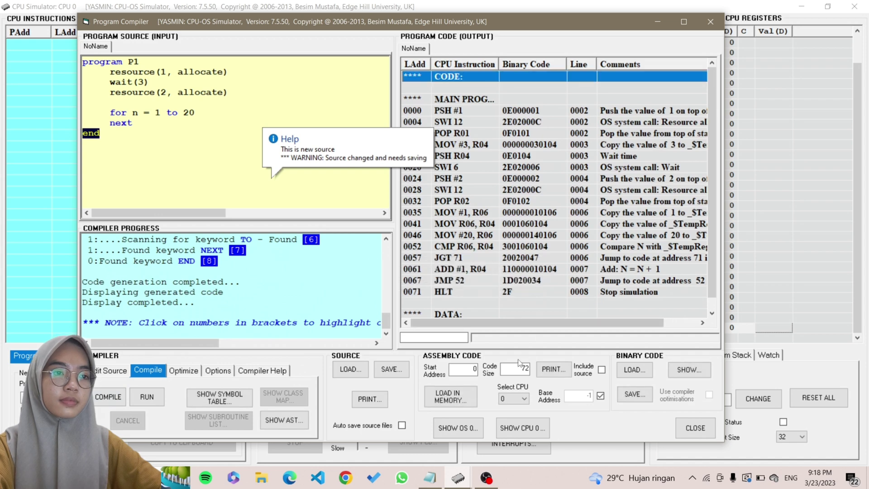
{"action": "left_click", "coordinate": [462, 395]}
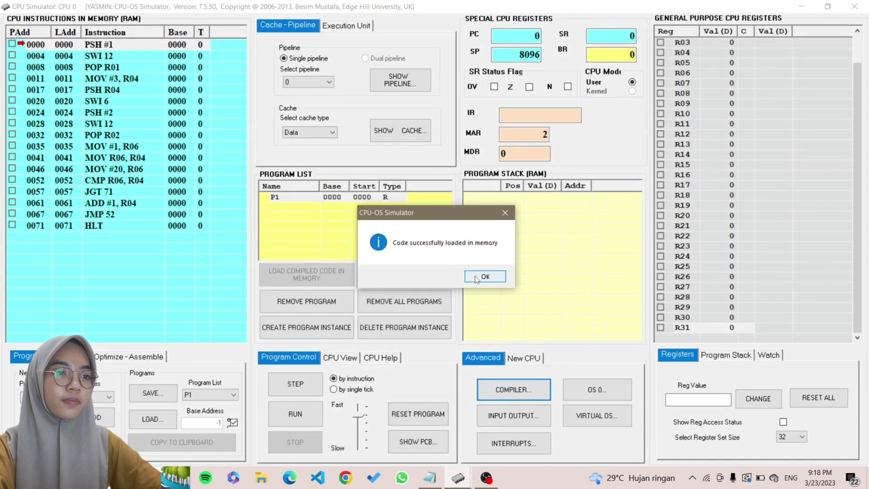
{"action": "left_click", "coordinate": [475, 275]}
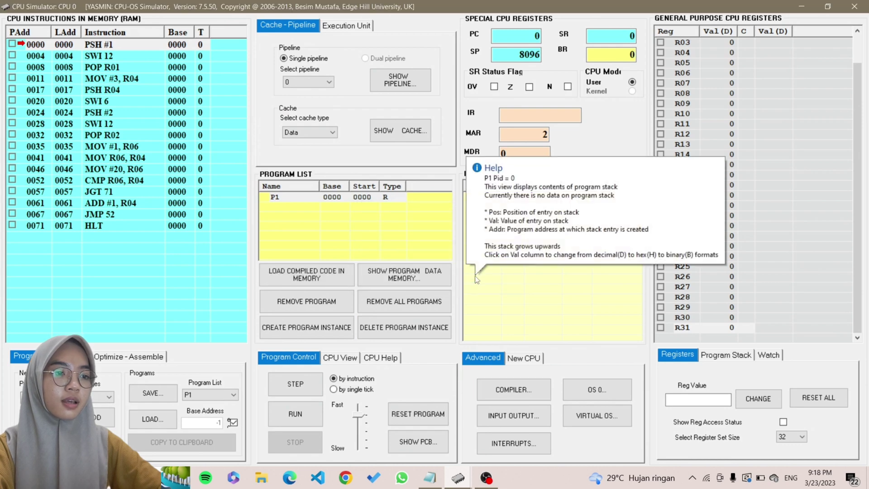
Step: Reopen the compiler and rename the source program to P2
{"action": "left_click", "coordinate": [524, 388]}
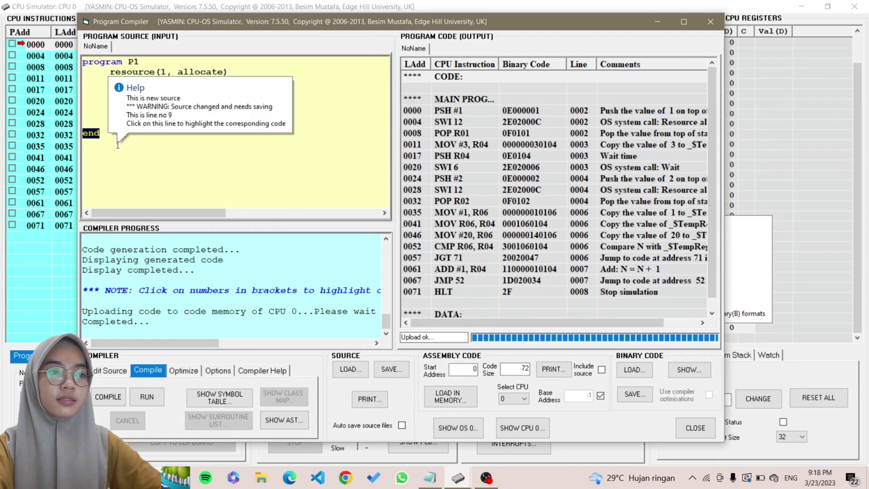
{"action": "left_click", "coordinate": [144, 59]}
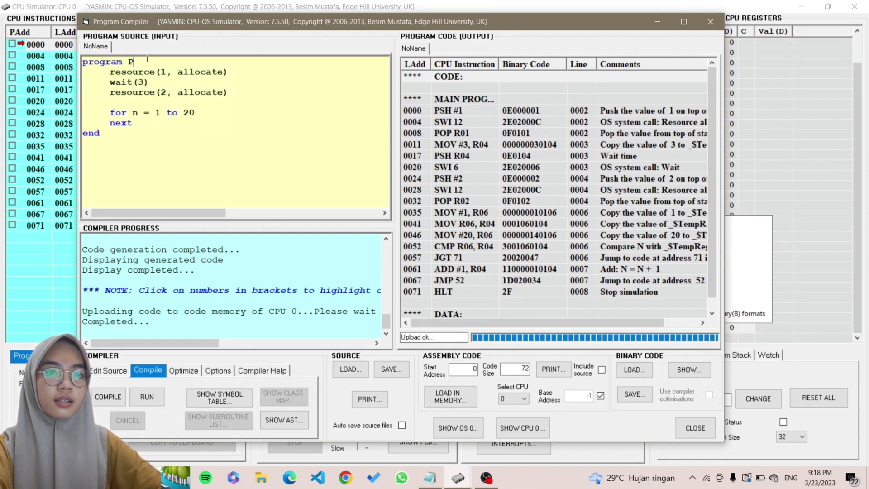
{"action": "type", "text": "2"}
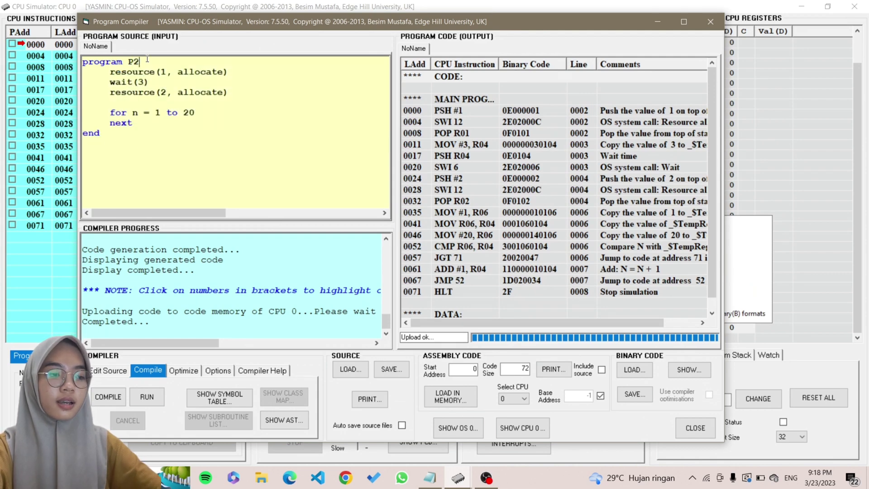
Step: Change program P2's resource allocations so it allocates resource 2 first and resource 3 after the wait
{"action": "left_click", "coordinate": [166, 72]}
{"action": "key", "text": "BackSpace"}
{"action": "type", "text": "2"}
{"action": "left_click", "coordinate": [168, 94]}
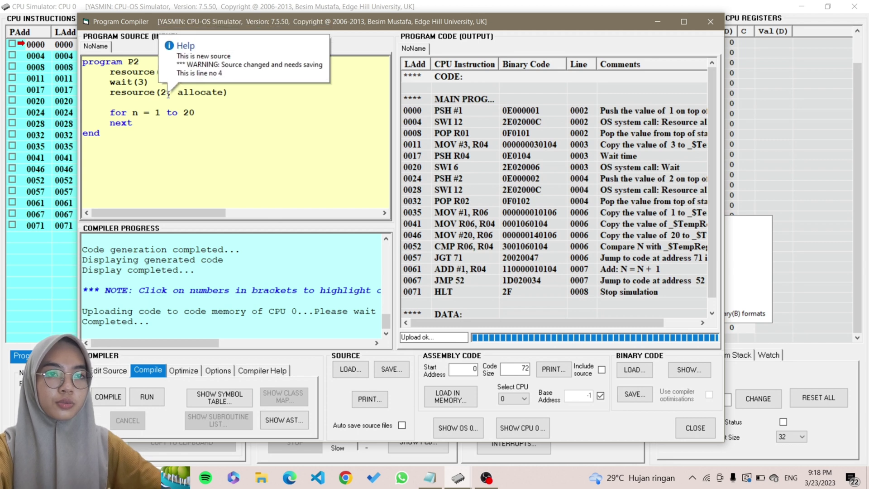
{"action": "key", "text": "BackSpace"}
{"action": "type", "text": "3"}
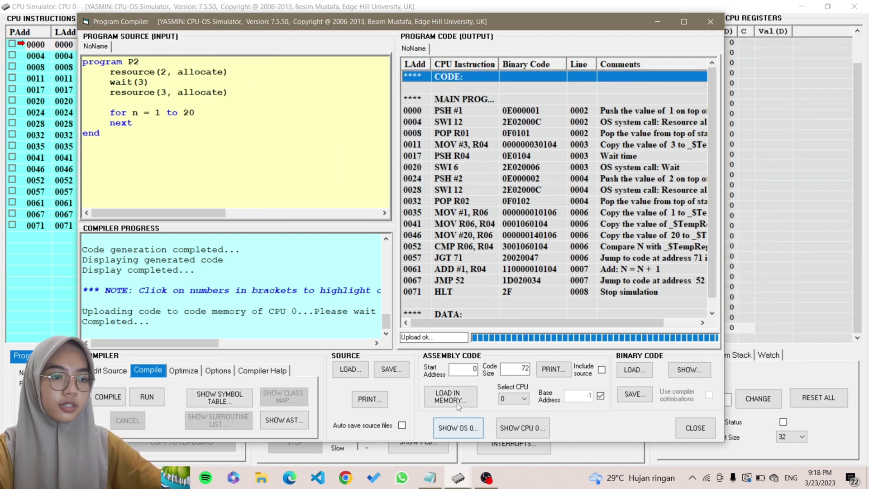
Step: Compile program P2 and load its code into CPU 0's memory
{"action": "left_click", "coordinate": [107, 396]}
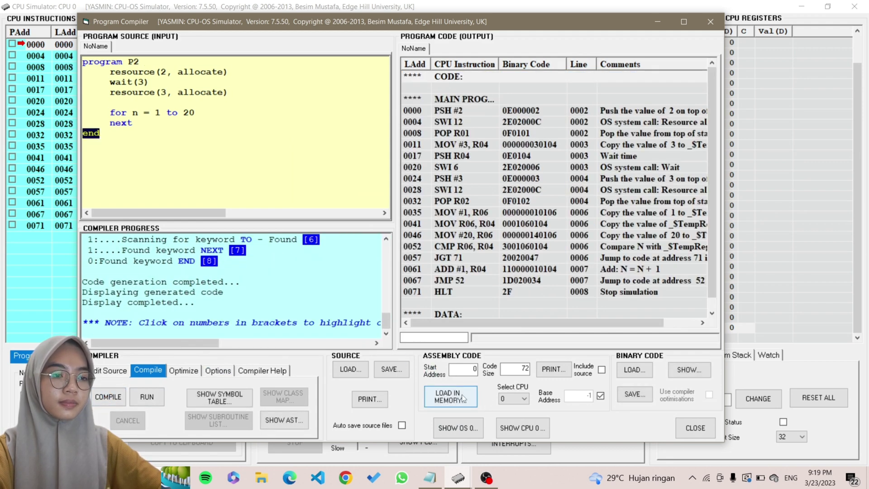
{"action": "left_click", "coordinate": [462, 398]}
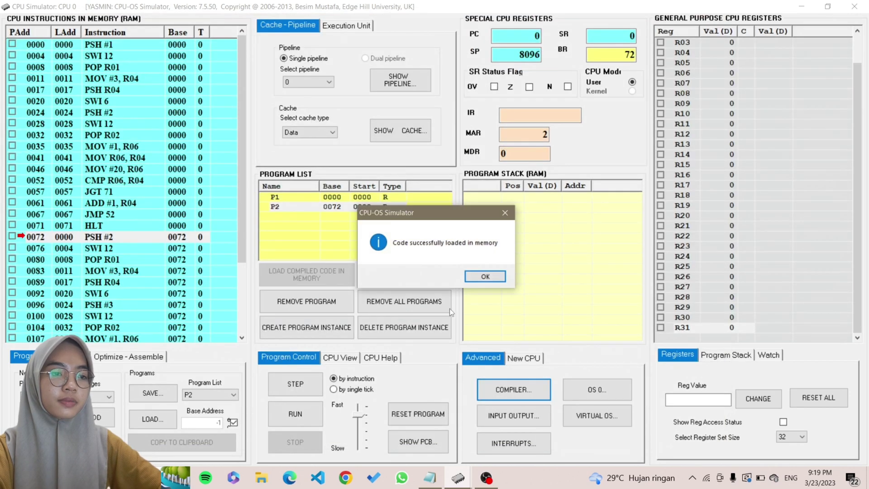
{"action": "left_click", "coordinate": [479, 277]}
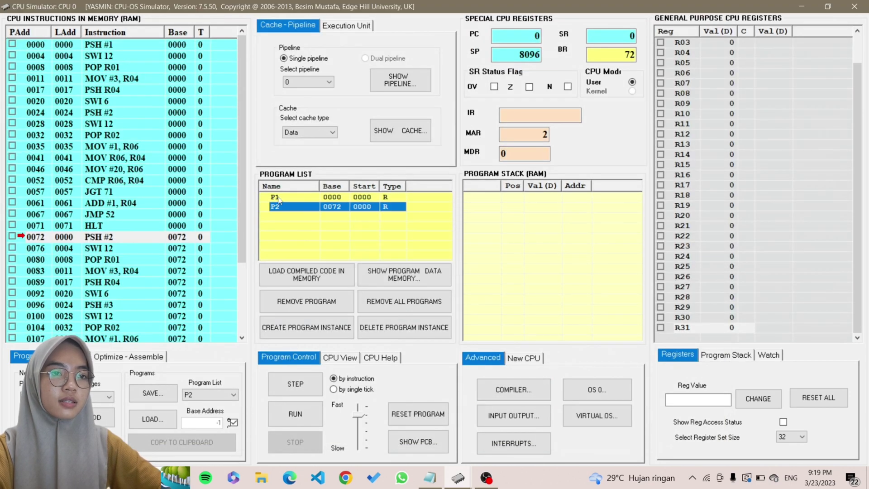
Step: Reopen the compiler, rename the source program to P3, and make it allocate resource 3 and resource 4
{"action": "left_click", "coordinate": [513, 397]}
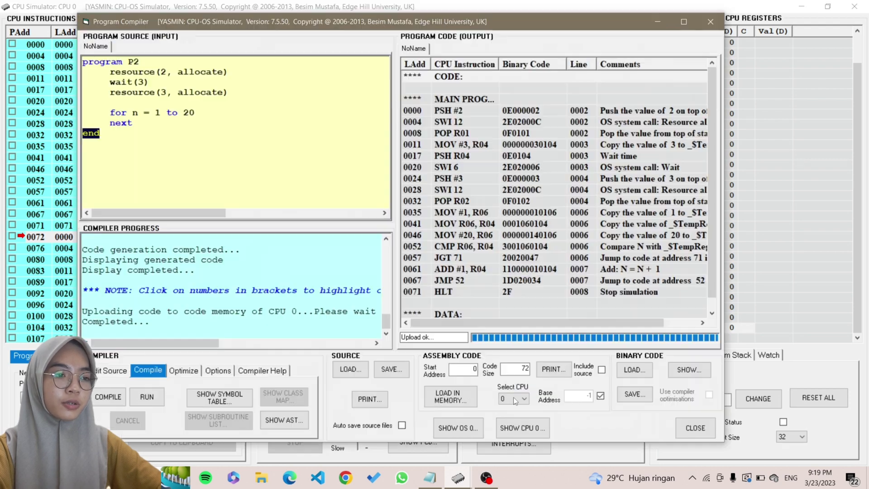
{"action": "left_click", "coordinate": [139, 63]}
{"action": "type", "text": "3"}
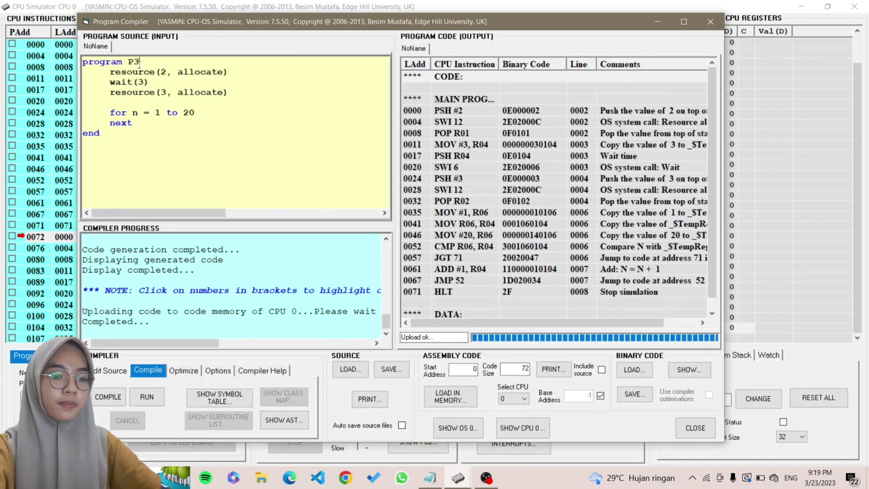
{"action": "left_click", "coordinate": [169, 73]}
{"action": "key", "text": "BackSpace"}
{"action": "type", "text": "3"}
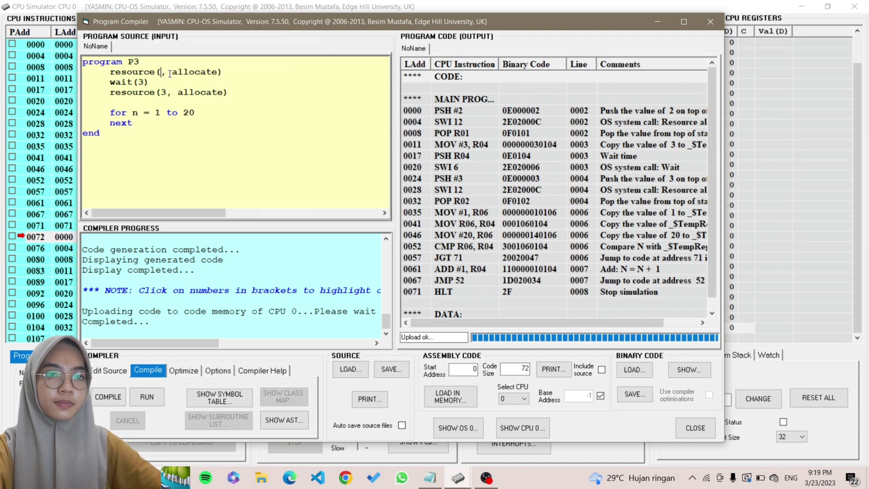
{"action": "left_click", "coordinate": [168, 92]}
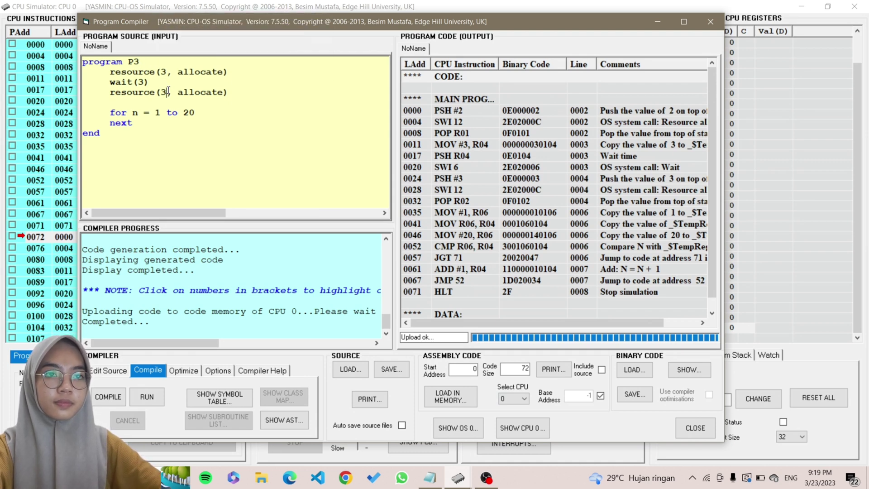
{"action": "key", "text": "BackSpace"}
{"action": "type", "text": "4"}
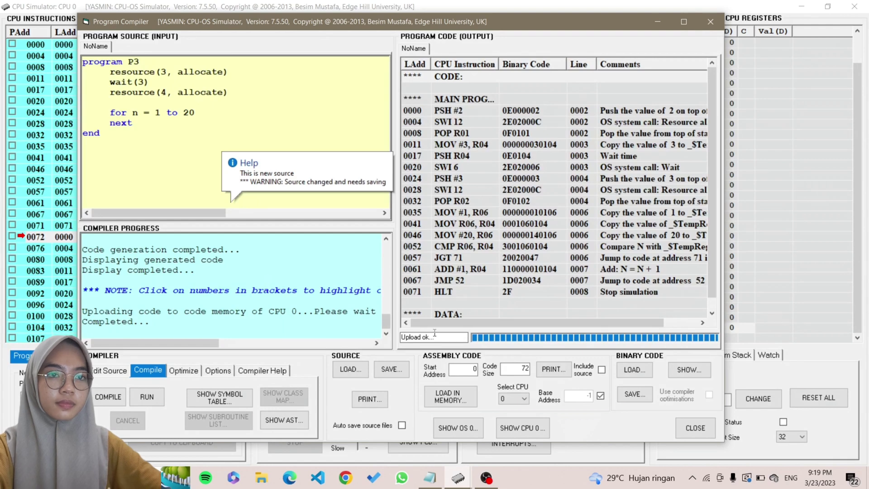
Step: Compile program P3 and load its code into CPU 0's memory
{"action": "left_click", "coordinate": [109, 397]}
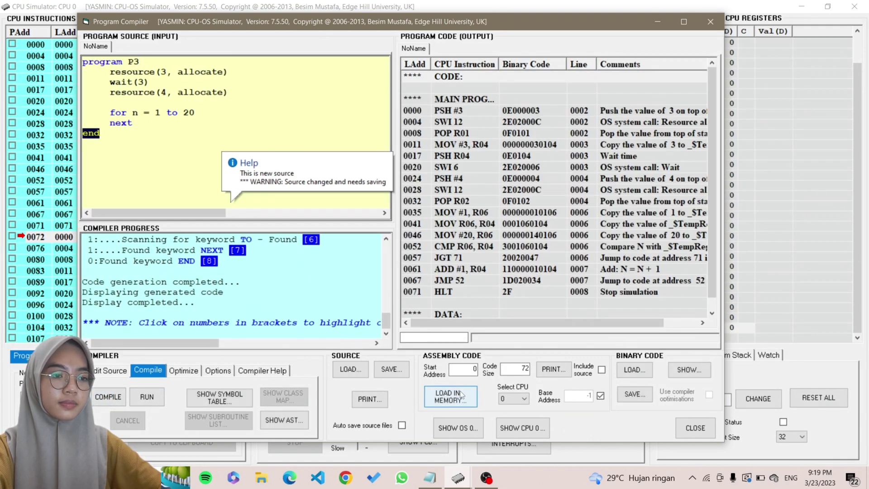
{"action": "left_click", "coordinate": [461, 395]}
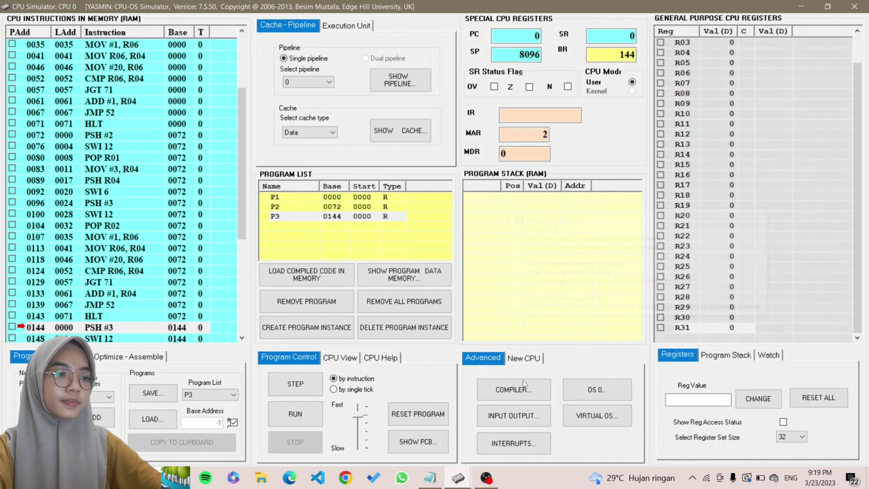
Step: Reopen the compiler, rename the source program to P4, and make it allocate resource 4 and resource 5
{"action": "left_click", "coordinate": [513, 389]}
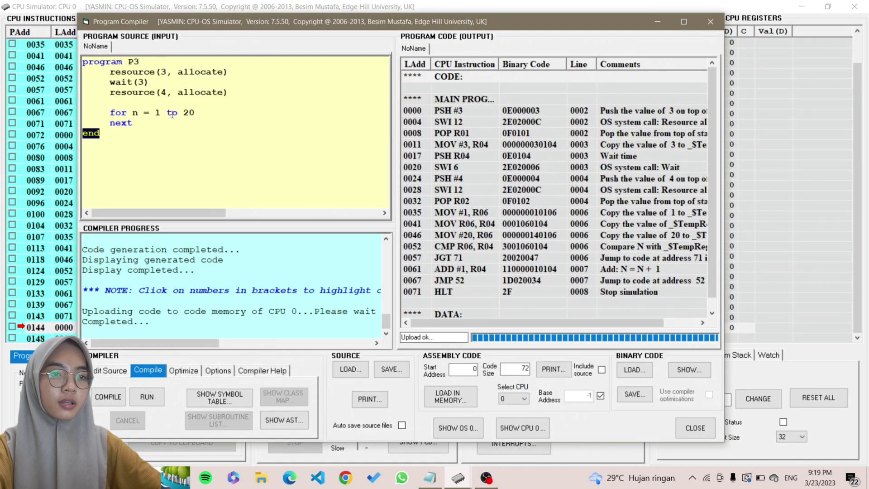
{"action": "type", "text": "4"}
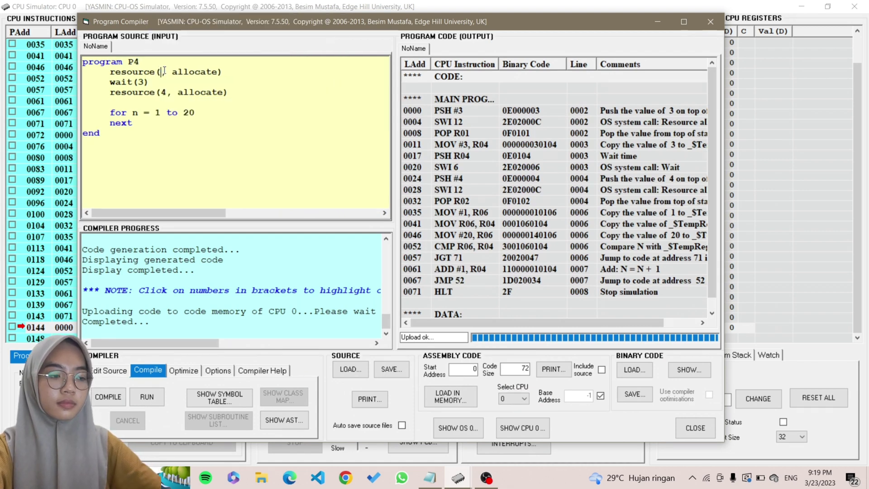
{"action": "left_click", "coordinate": [165, 71]}
{"action": "key", "text": "BackSpace"}
{"action": "type", "text": "4"}
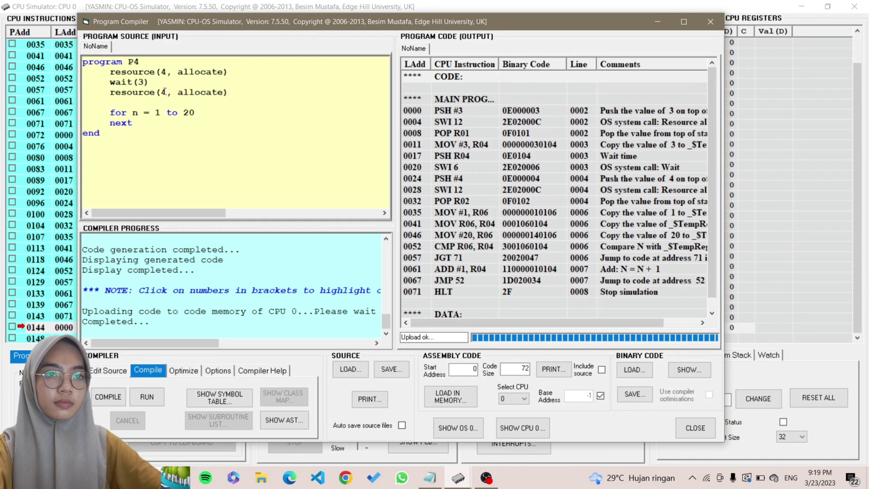
{"action": "left_click", "coordinate": [165, 92]}
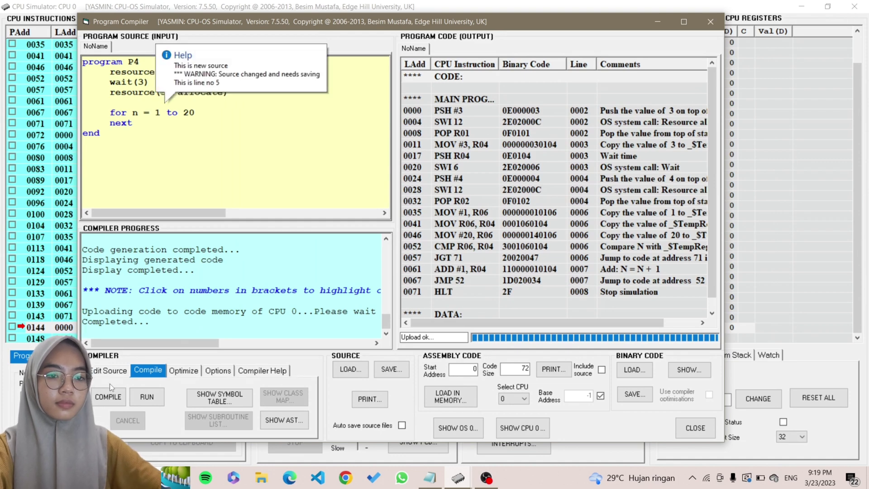
Step: Compile program P4 and load its code into CPU 0's memory
{"action": "left_click", "coordinate": [108, 395]}
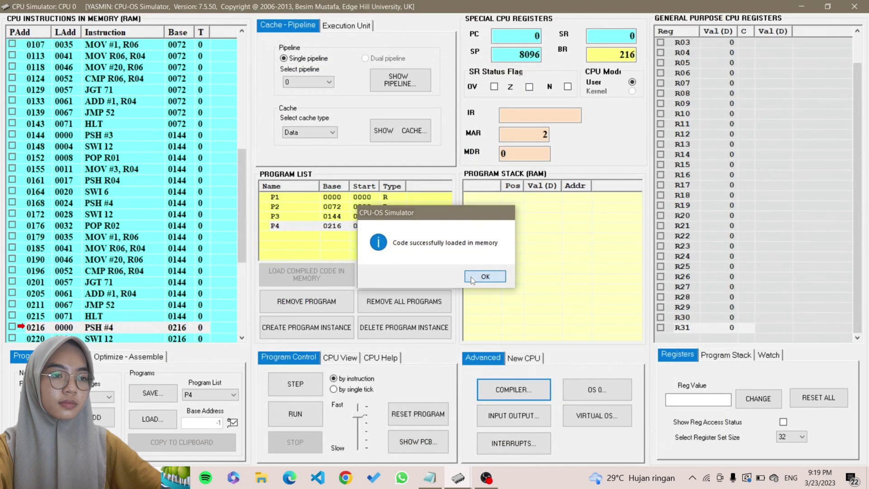
{"action": "left_click", "coordinate": [471, 276]}
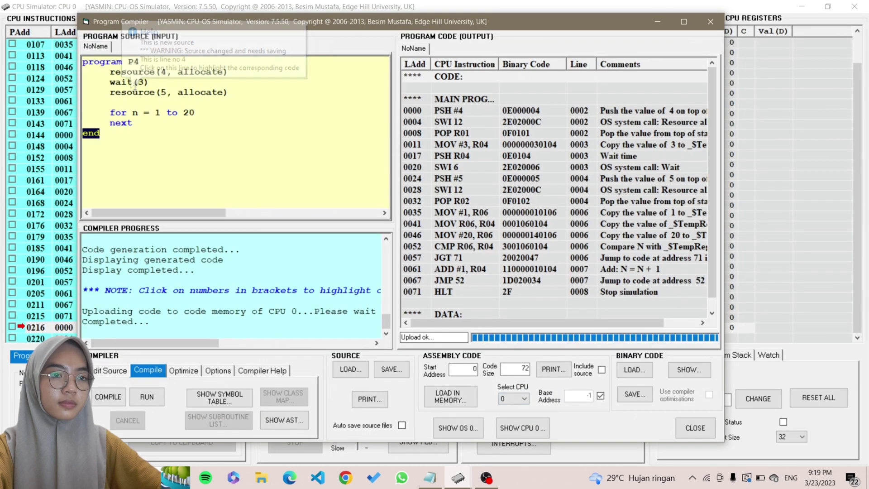
Step: Rename the source program to P5 and make it allocate resource 5 first and resource 4 after the wait
{"action": "left_click", "coordinate": [141, 61]}
{"action": "type", "text": "5"}
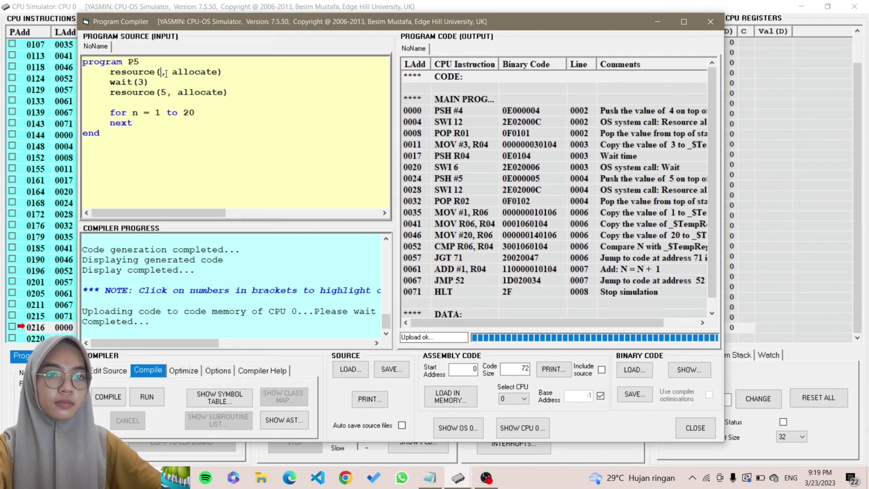
{"action": "type", "text": "5"}
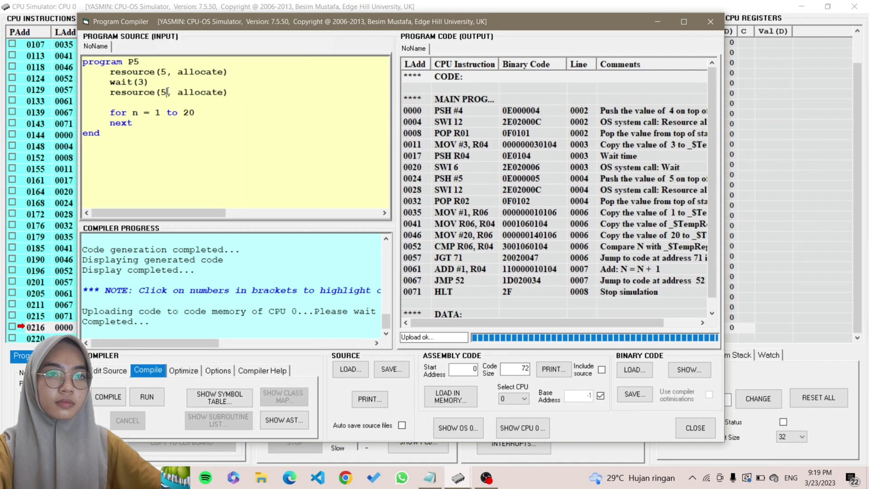
{"action": "type", "text": "4"}
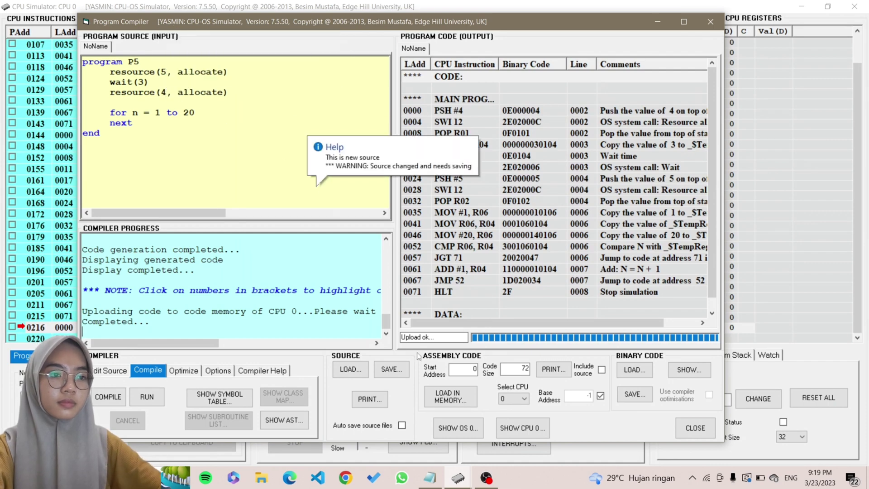
Step: Compile program P5 and load its code into CPU 0's memory
{"action": "left_click", "coordinate": [444, 405]}
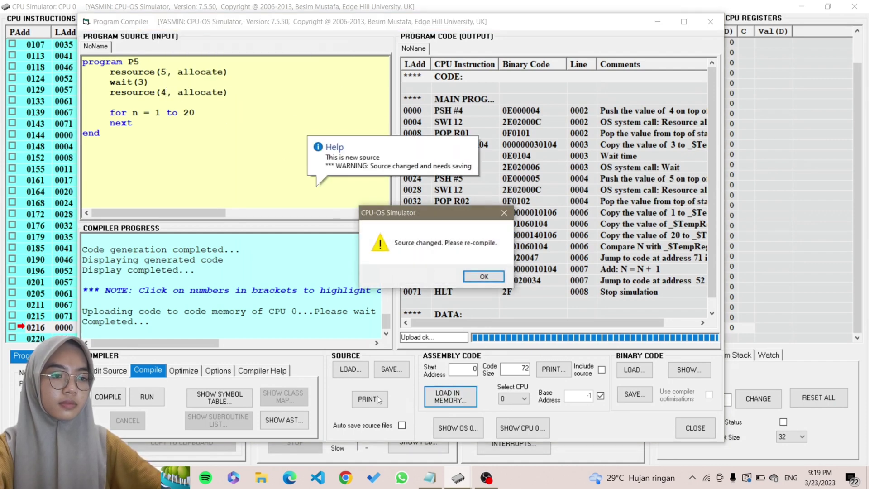
{"action": "left_click", "coordinate": [471, 279]}
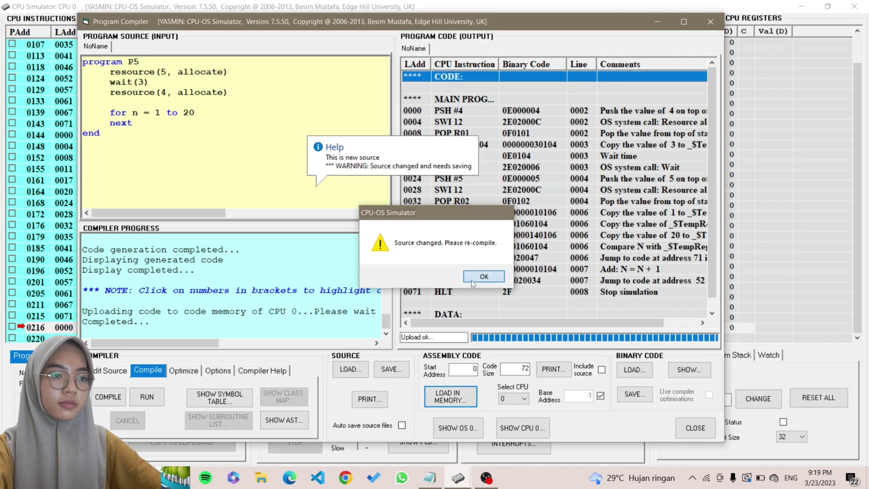
{"action": "left_click", "coordinate": [114, 402]}
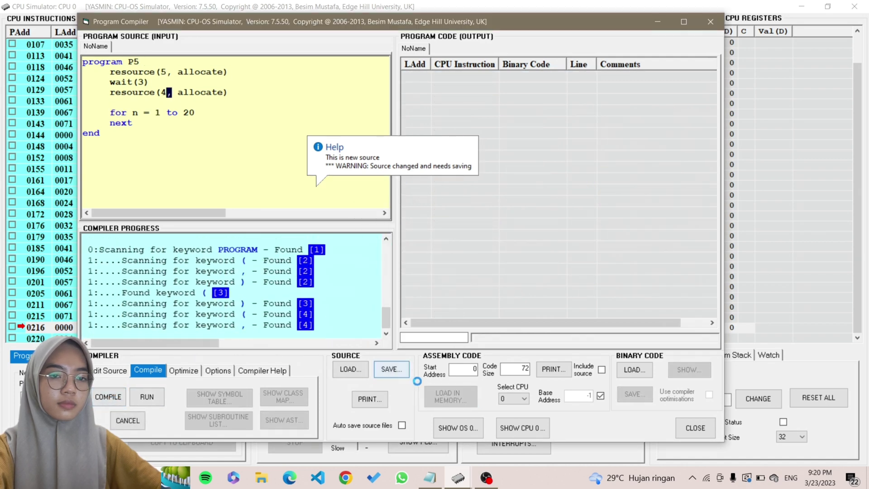
{"action": "left_click", "coordinate": [450, 399]}
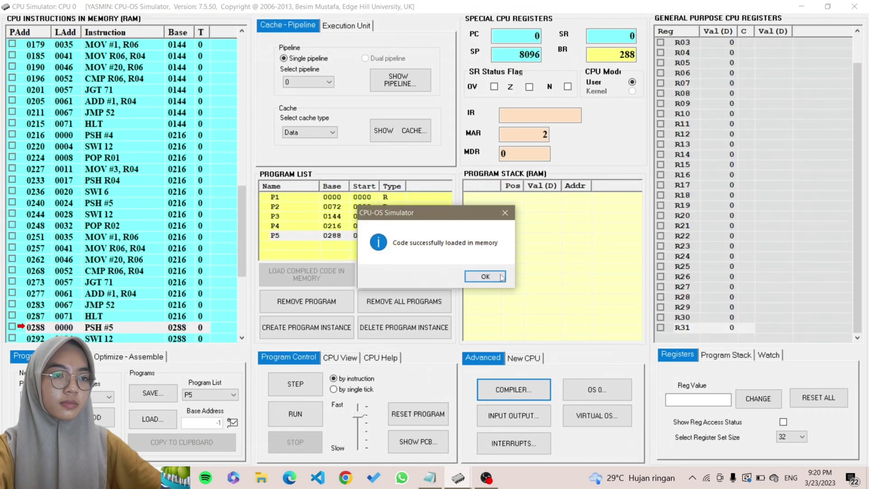
{"action": "left_click", "coordinate": [485, 276]}
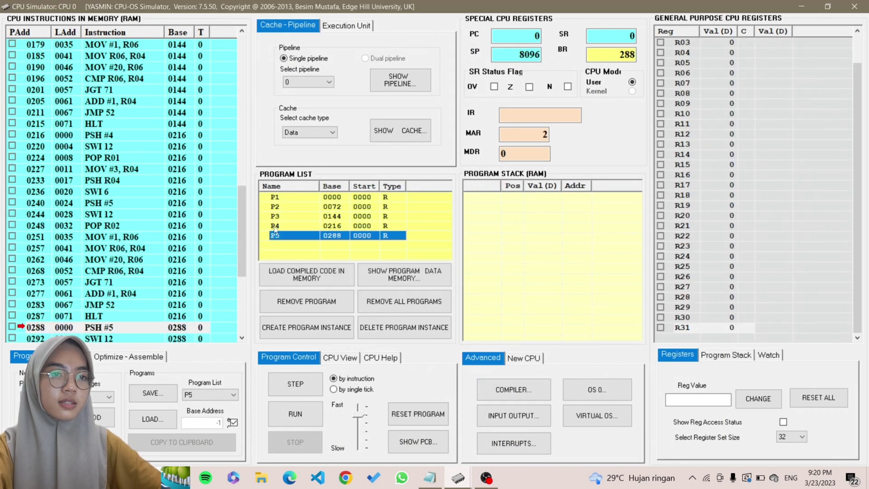
Step: Set the CPU's execution speed to 1, then open the OS simulator for CPU 0 and reposition its window so it is fully visible
{"action": "mouse_move", "coordinate": [292, 207]}
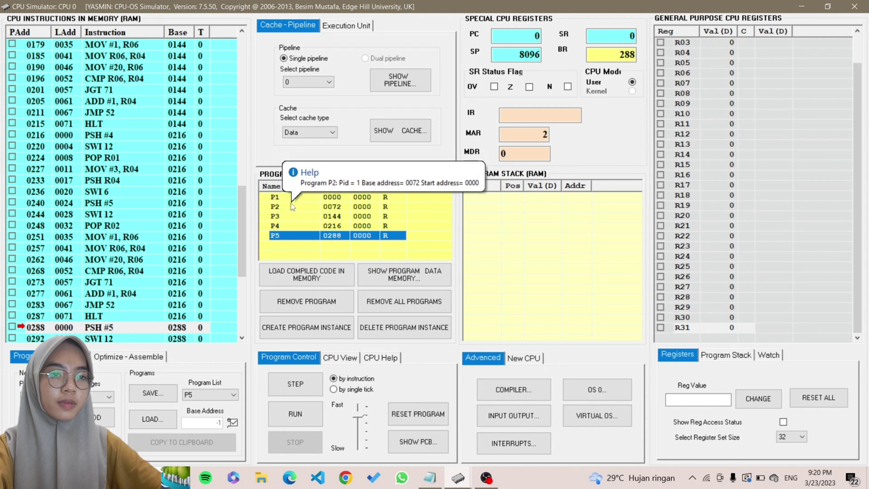
{"action": "mouse_move", "coordinate": [292, 231]}
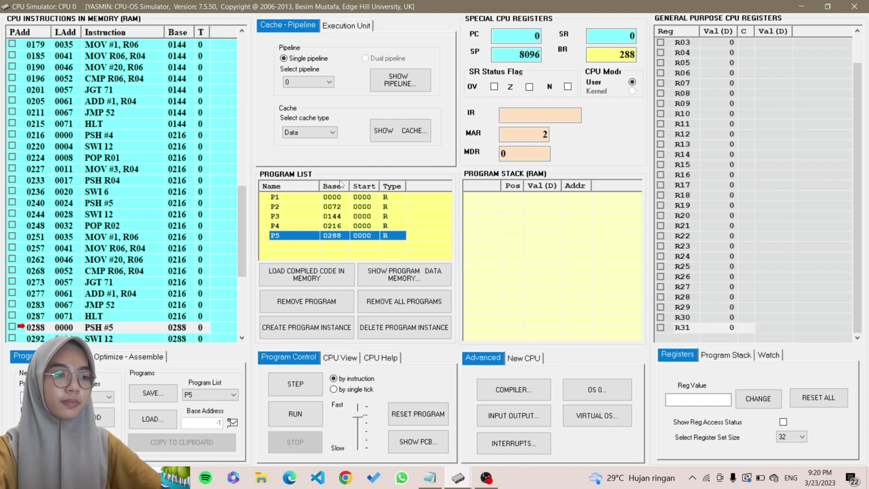
{"action": "left_click", "coordinate": [362, 416]}
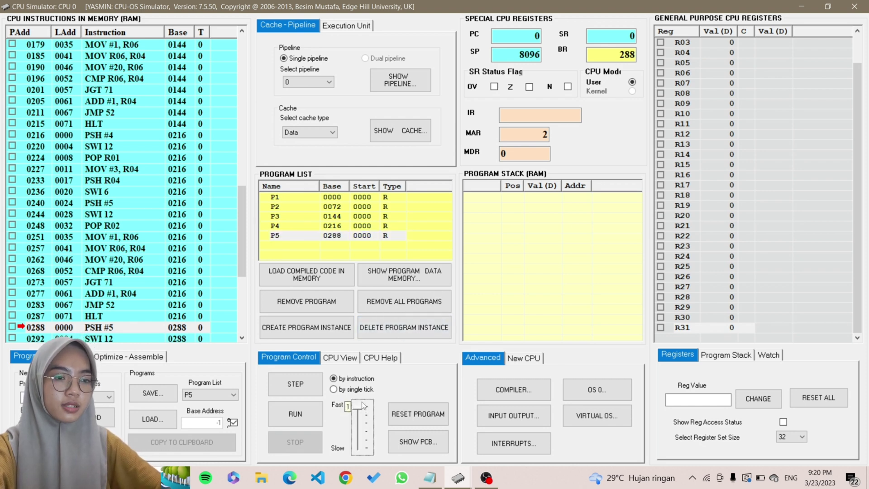
{"action": "left_click", "coordinate": [607, 387]}
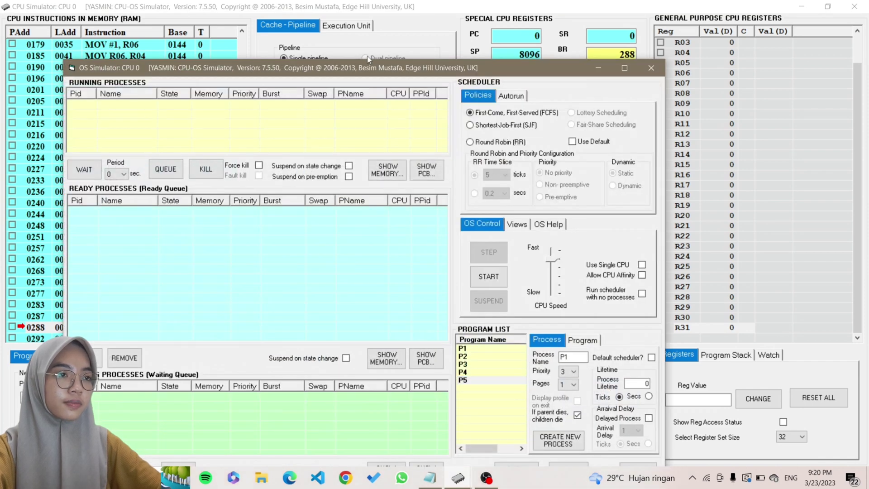
{"action": "left_click_drag", "start_coordinate": [370, 65], "coordinate": [395, 15]}
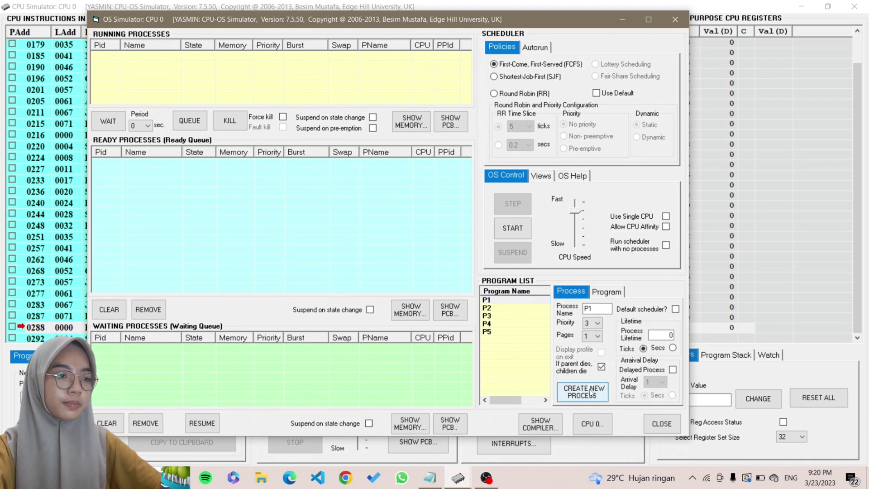
Step: Create one process from each of the programs P1 to P5 and select Round Robin (RR) scheduling
{"action": "double_click", "coordinate": [512, 300]}
{"action": "left_click", "coordinate": [517, 308]}
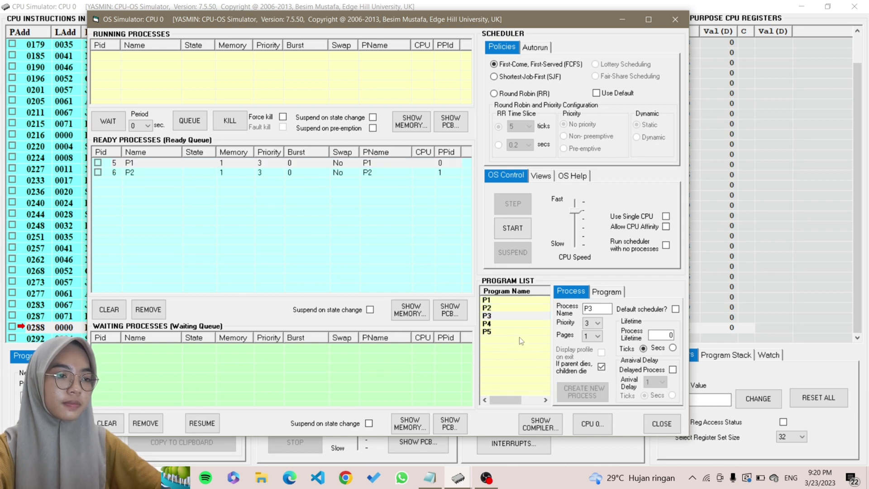
{"action": "left_click", "coordinate": [511, 324]}
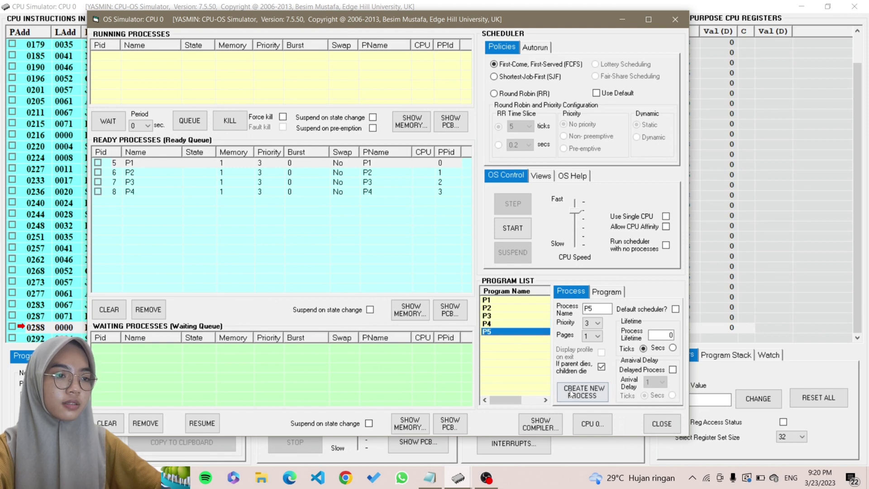
{"action": "left_click", "coordinate": [572, 393]}
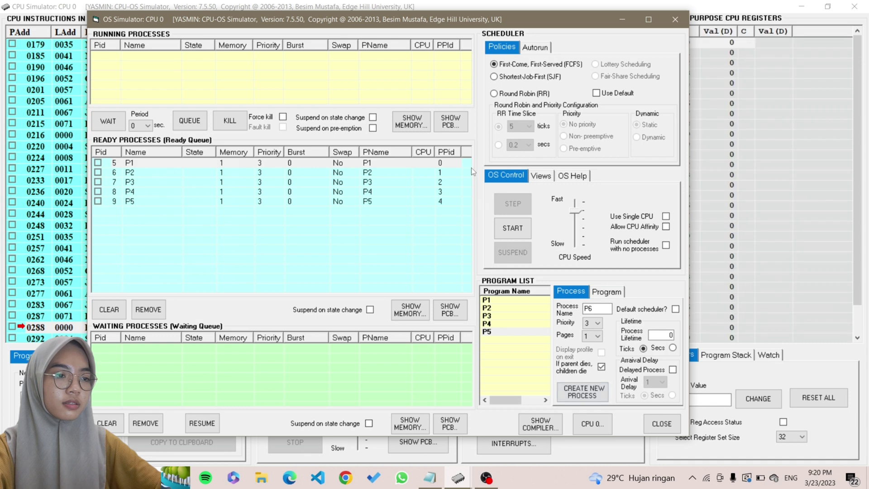
{"action": "left_click", "coordinate": [494, 93]}
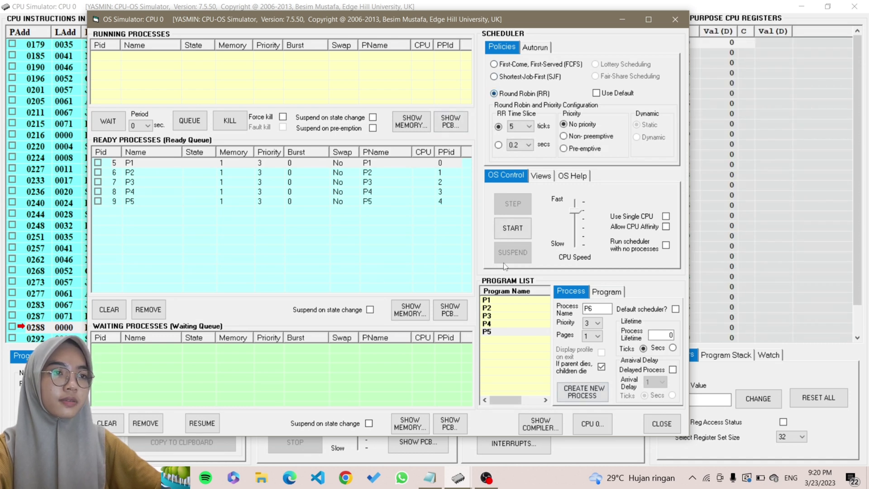
Step: Set the OS simulator's CPU speed to 1 and start the Round Robin scheduler on the five ready processes
{"action": "left_click", "coordinate": [429, 271]}
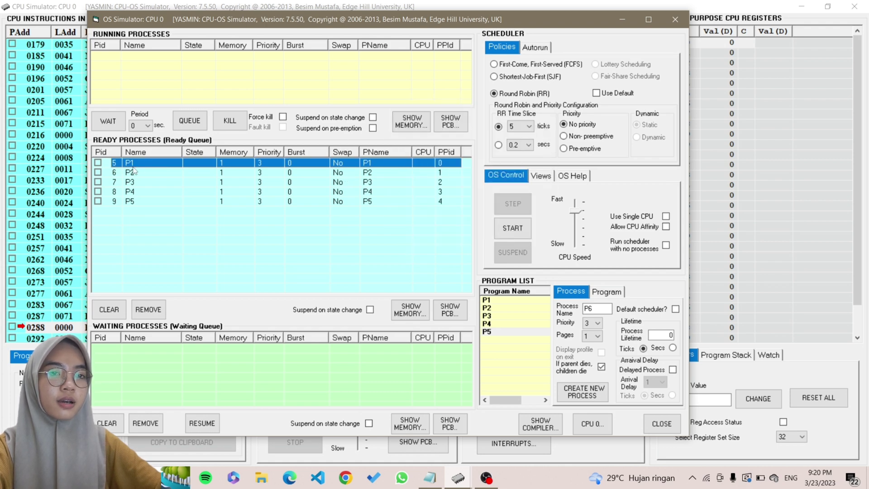
{"action": "mouse_move", "coordinate": [377, 221]}
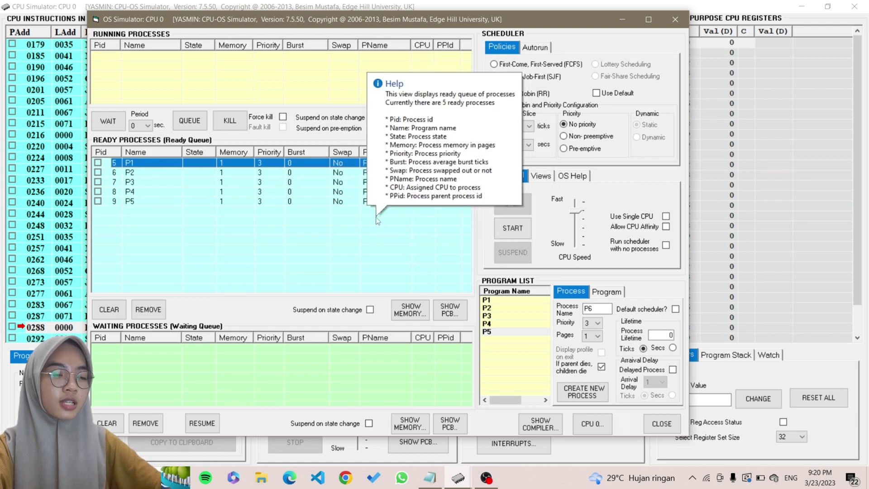
{"action": "left_click_drag", "start_coordinate": [576, 211], "coordinate": [579, 204]}
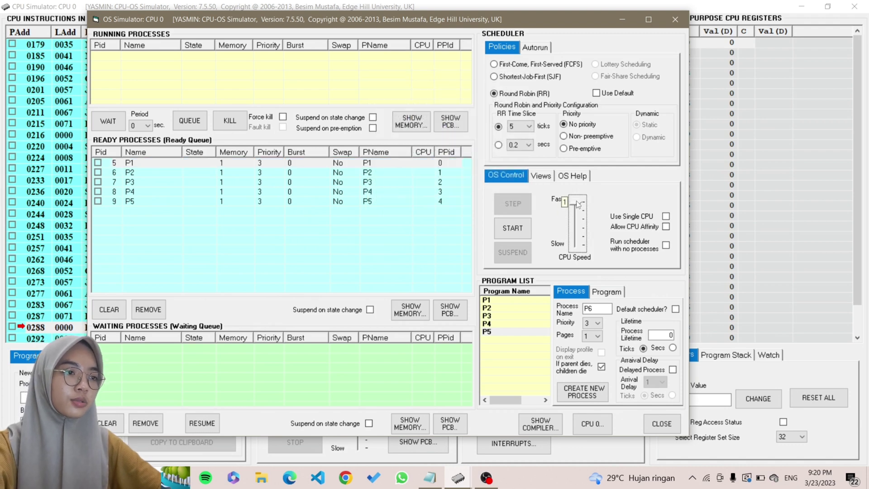
{"action": "left_click", "coordinate": [502, 235]}
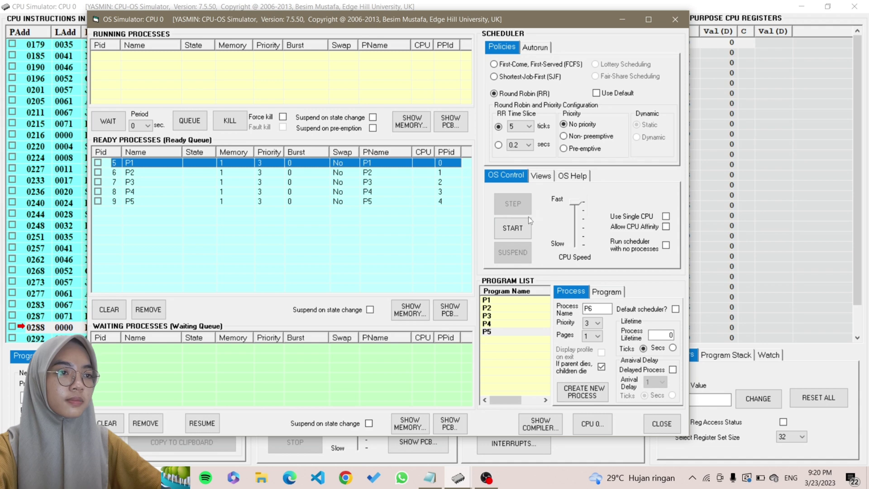
{"action": "left_click", "coordinate": [520, 229]}
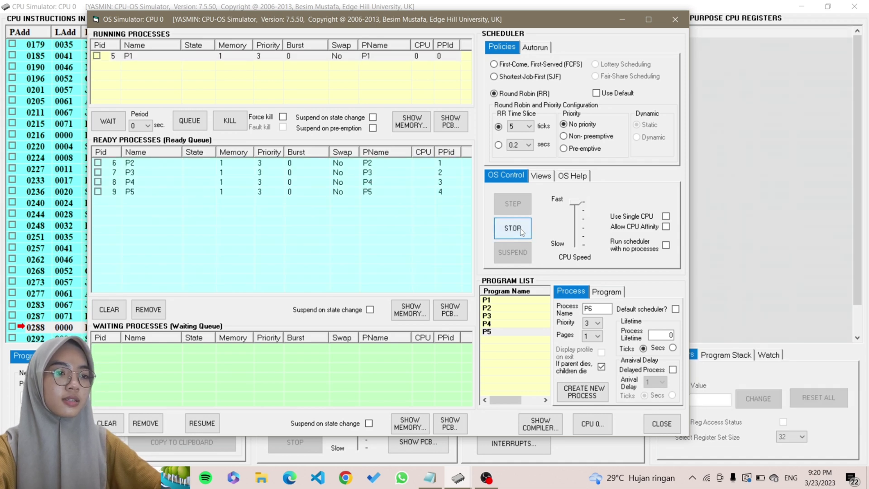
Step: Check the instructions and registers in the CPU simulator while the processes run, and return to the OS simulator
{"action": "left_click", "coordinate": [623, 20]}
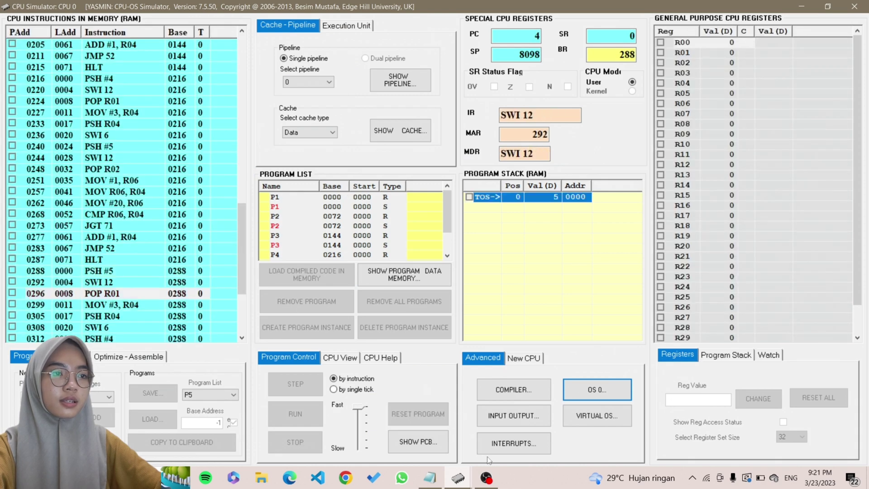
{"action": "mouse_move", "coordinate": [457, 477]}
{"action": "left_click", "coordinate": [544, 421]}
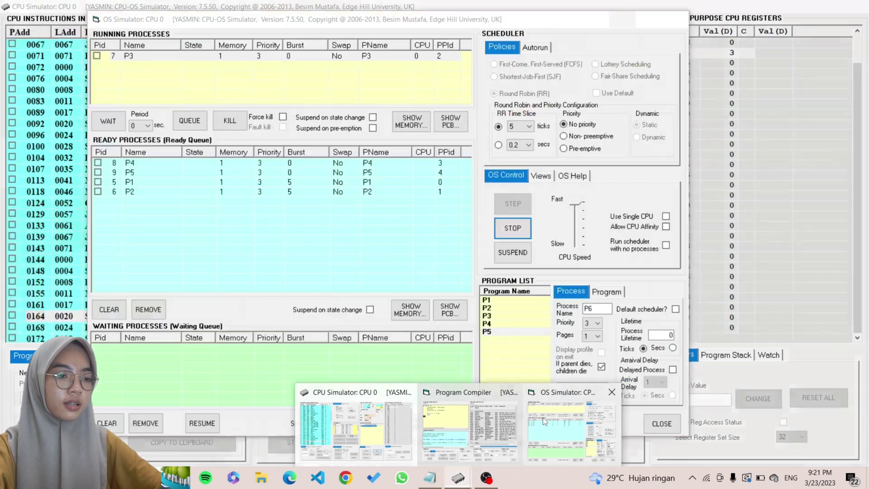
Step: Open the system resources view and reposition it so the waiting processes' names and IDs are visible
{"action": "left_click", "coordinate": [542, 180]}
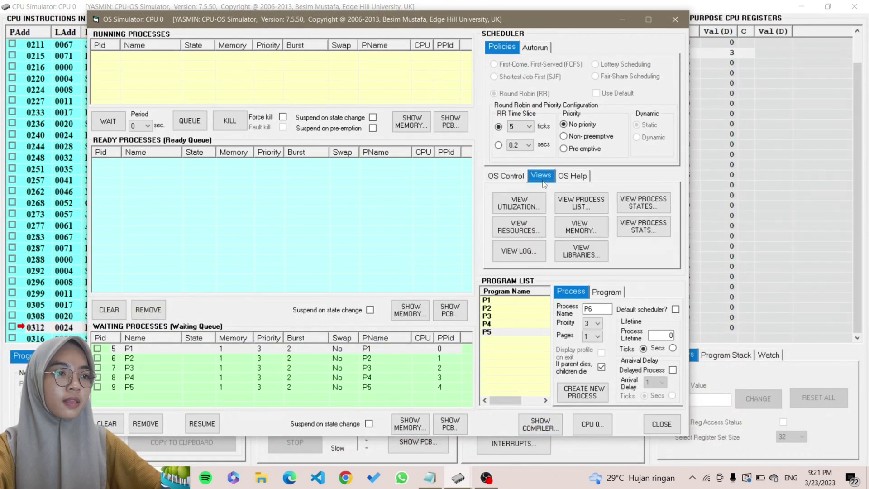
{"action": "left_click", "coordinate": [520, 227]}
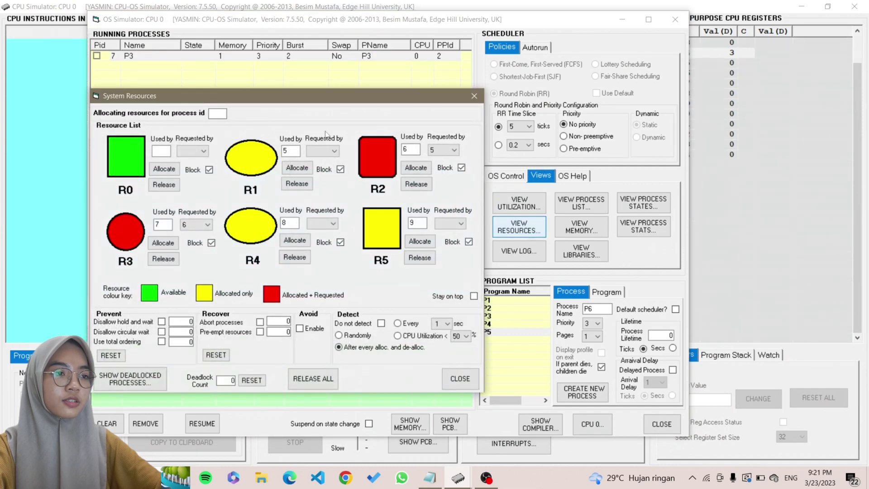
{"action": "left_click_drag", "start_coordinate": [283, 94], "coordinate": [416, 59]}
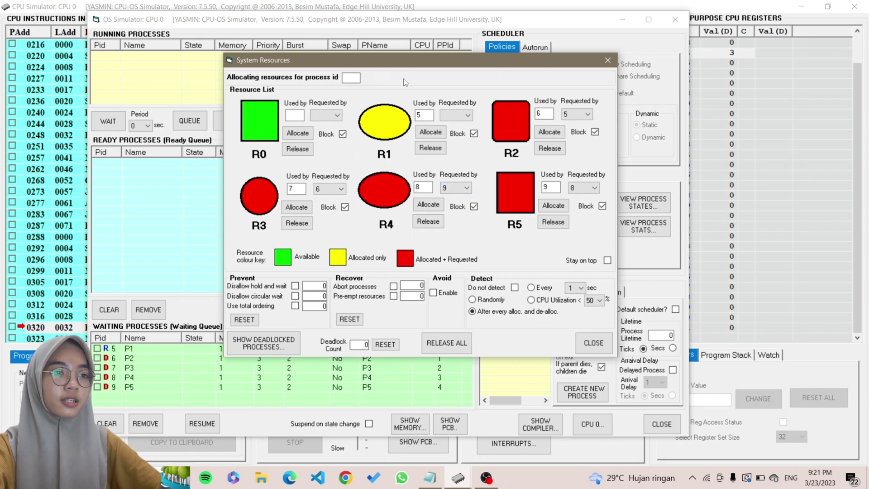
Step: Release resources R1, R2, R3, R4 and R5 to break the process deadlock, and close the system resources view
{"action": "left_click", "coordinate": [428, 151]}
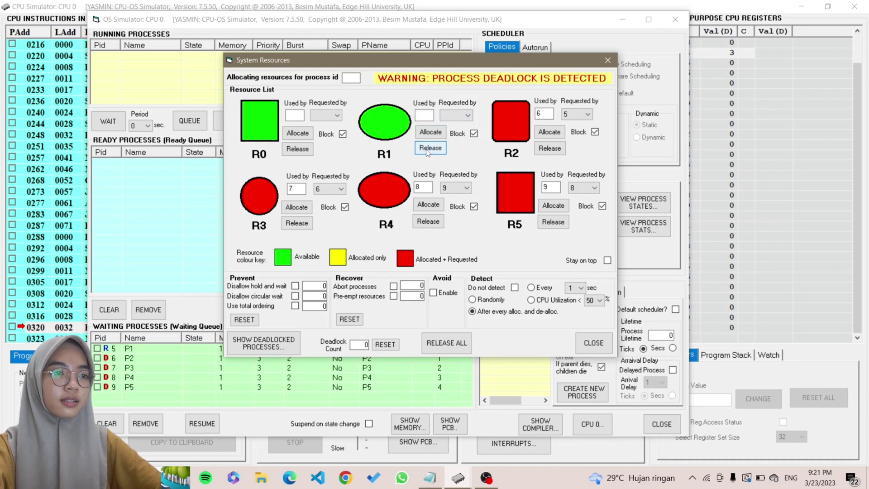
{"action": "left_click", "coordinate": [549, 149]}
{"action": "left_click", "coordinate": [549, 149]}
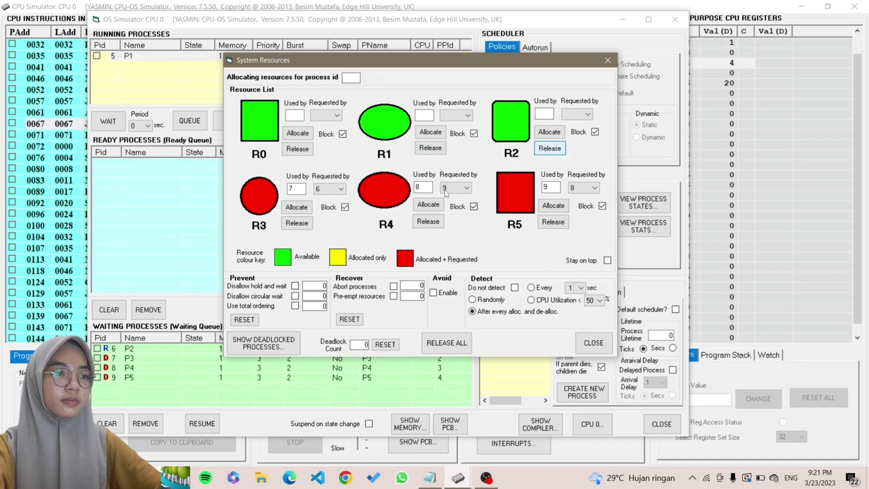
{"action": "left_click", "coordinate": [297, 223]}
{"action": "left_click", "coordinate": [297, 222]}
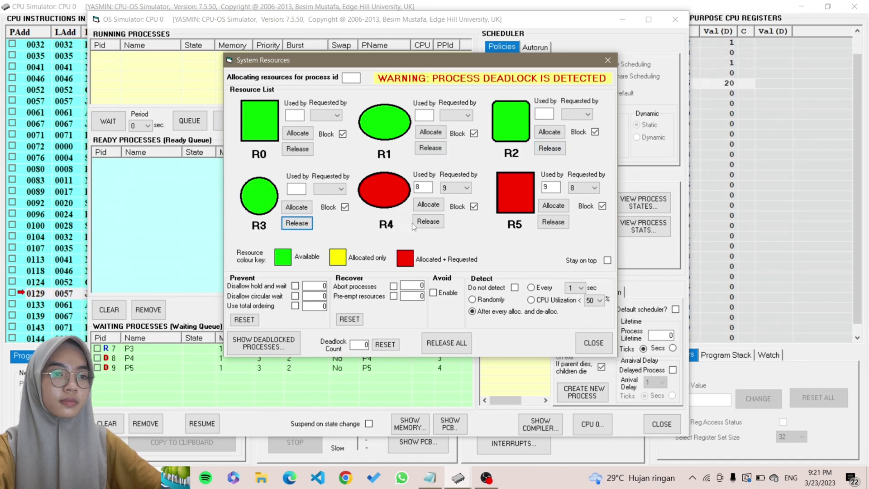
{"action": "left_click", "coordinate": [428, 222]}
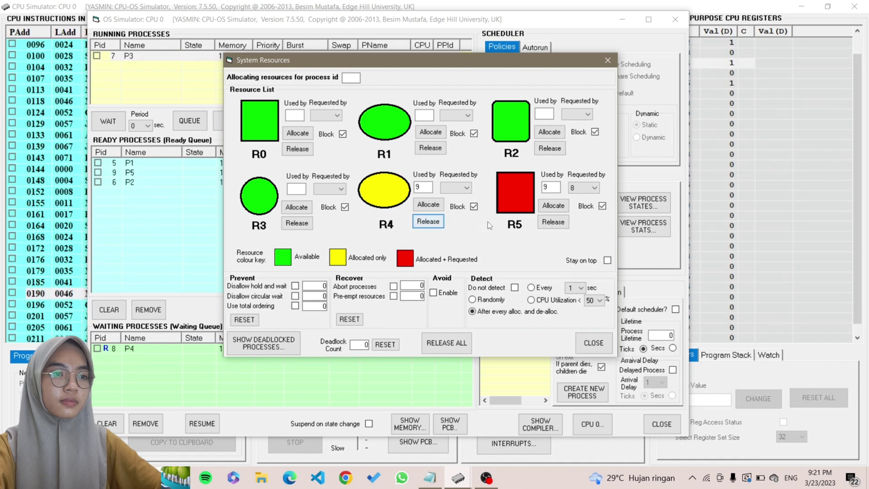
{"action": "left_click", "coordinate": [428, 222]}
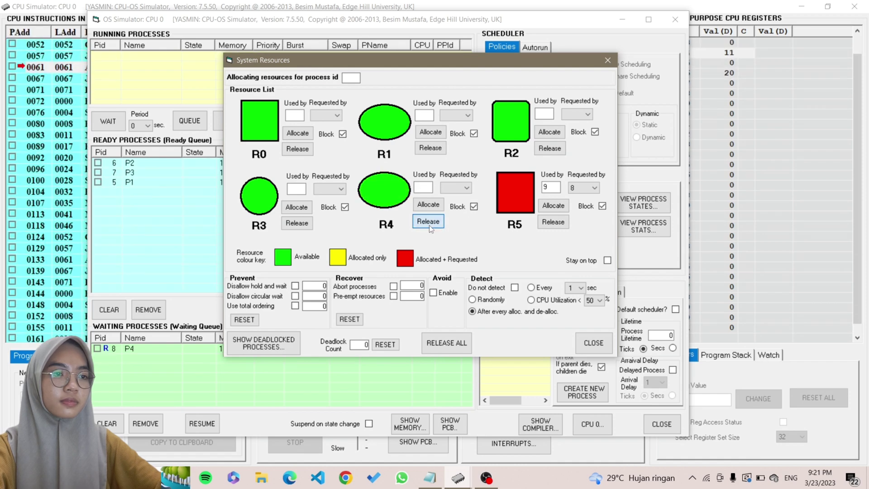
{"action": "left_click", "coordinate": [553, 221]}
{"action": "left_click", "coordinate": [553, 222]}
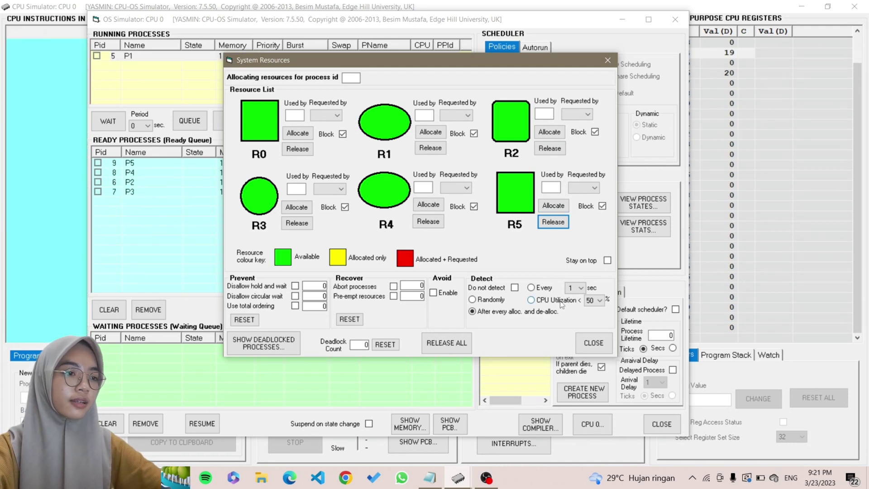
{"action": "left_click", "coordinate": [587, 344]}
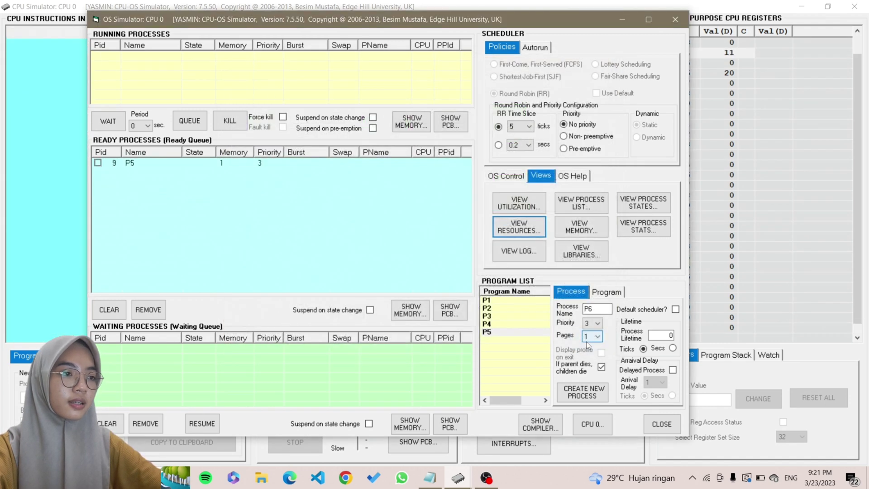
Step: Examine the process state changes in the OS activity log, and minimize the log and OS simulator to reveal the CPU simulator
{"action": "left_click", "coordinate": [519, 252]}
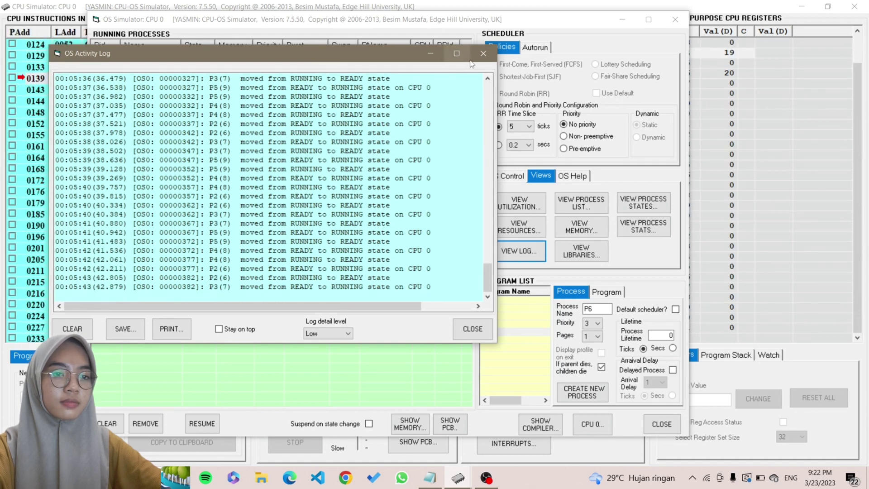
{"action": "left_click", "coordinate": [430, 53]}
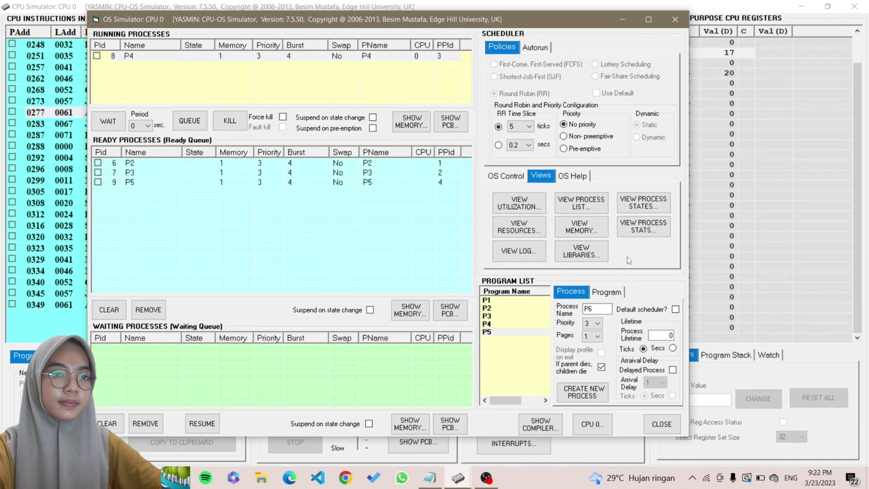
{"action": "left_click", "coordinate": [621, 18]}
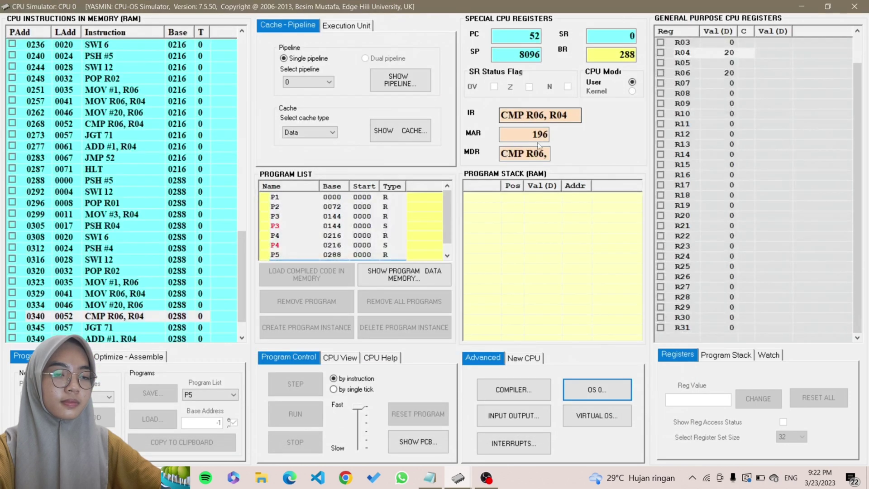